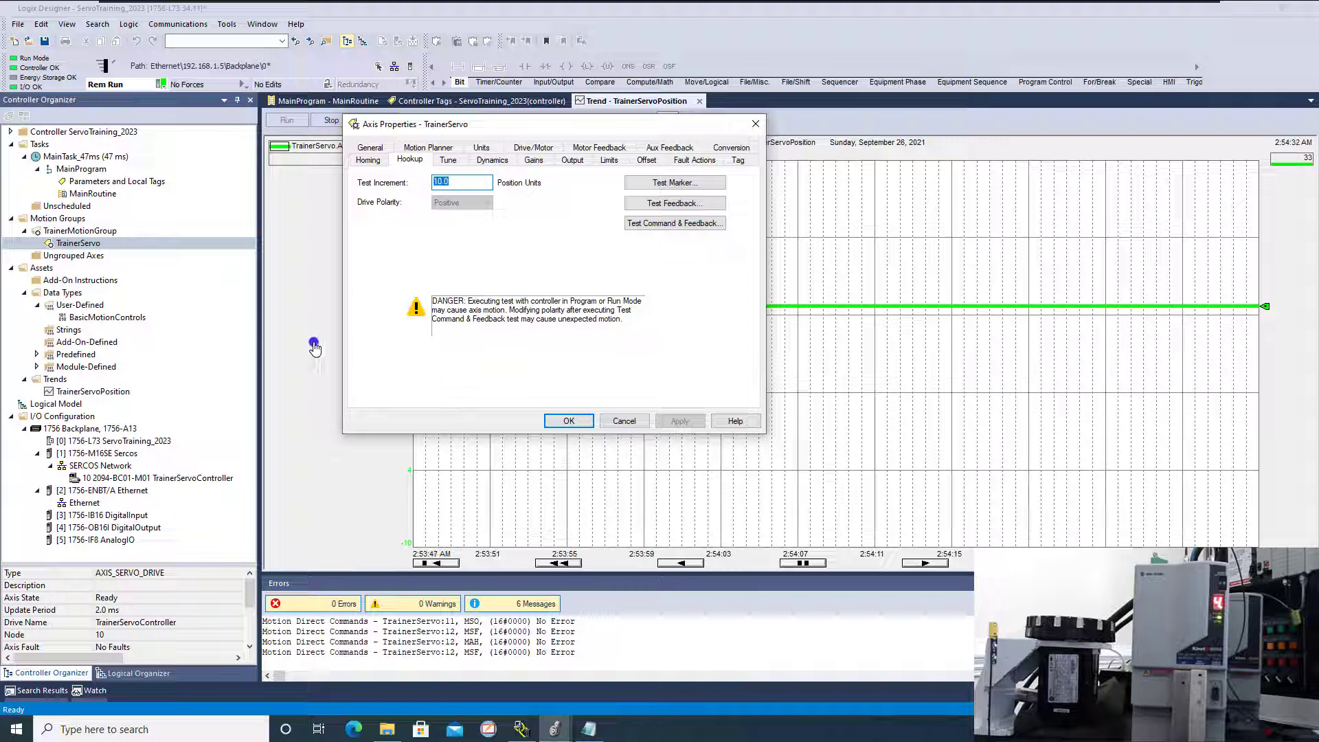
Step: Reopen the TrainerServo axis properties and show the hookup test settings
right_click(94, 245)
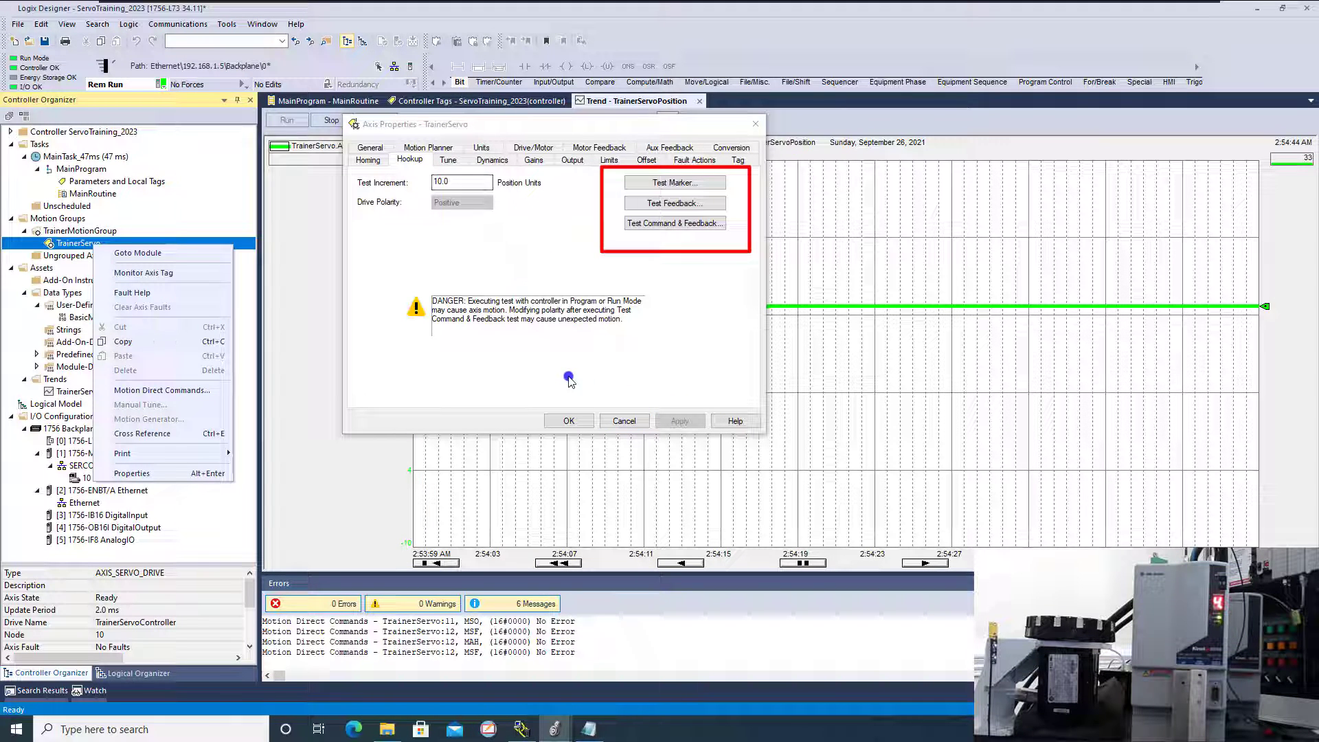
click(624, 422)
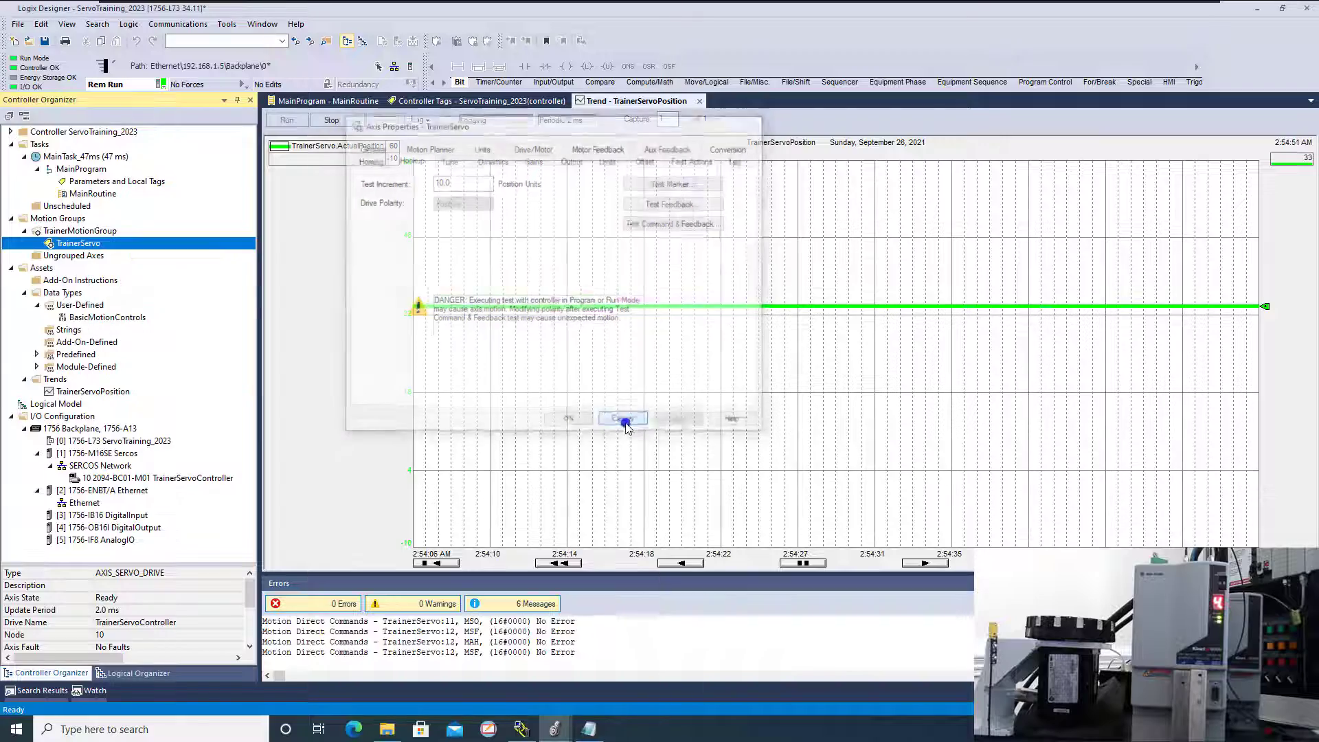
right_click(76, 245)
click(145, 471)
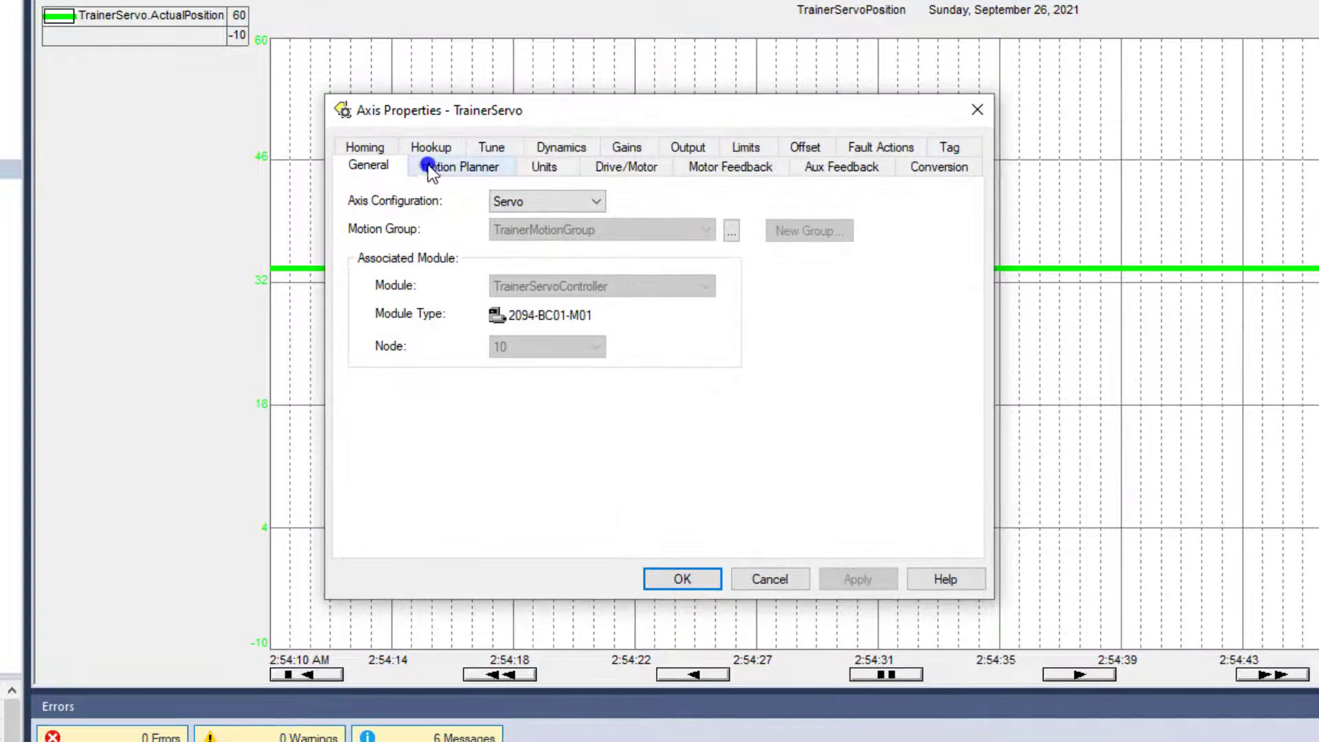
click(445, 163)
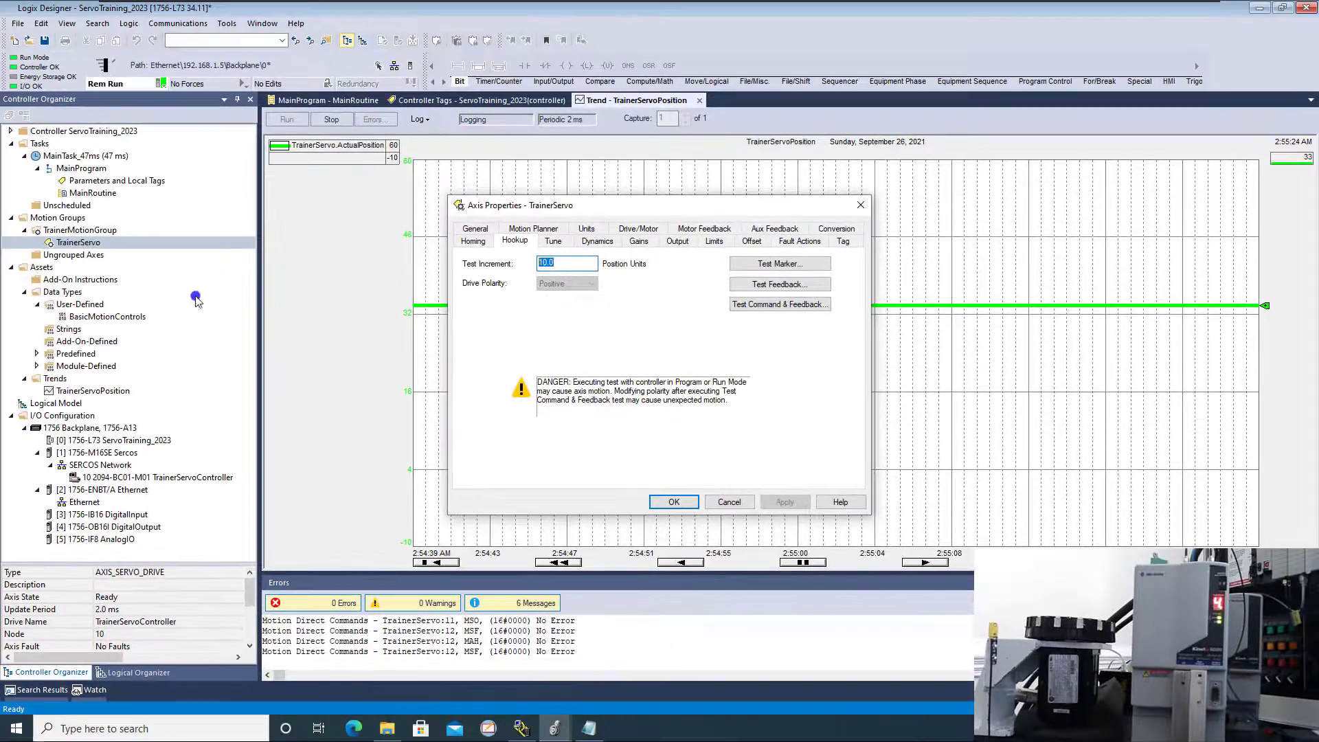
Step: Execute the Motion Axis Home (MAH) direct command on the TrainerServo axis
right_click(81, 243)
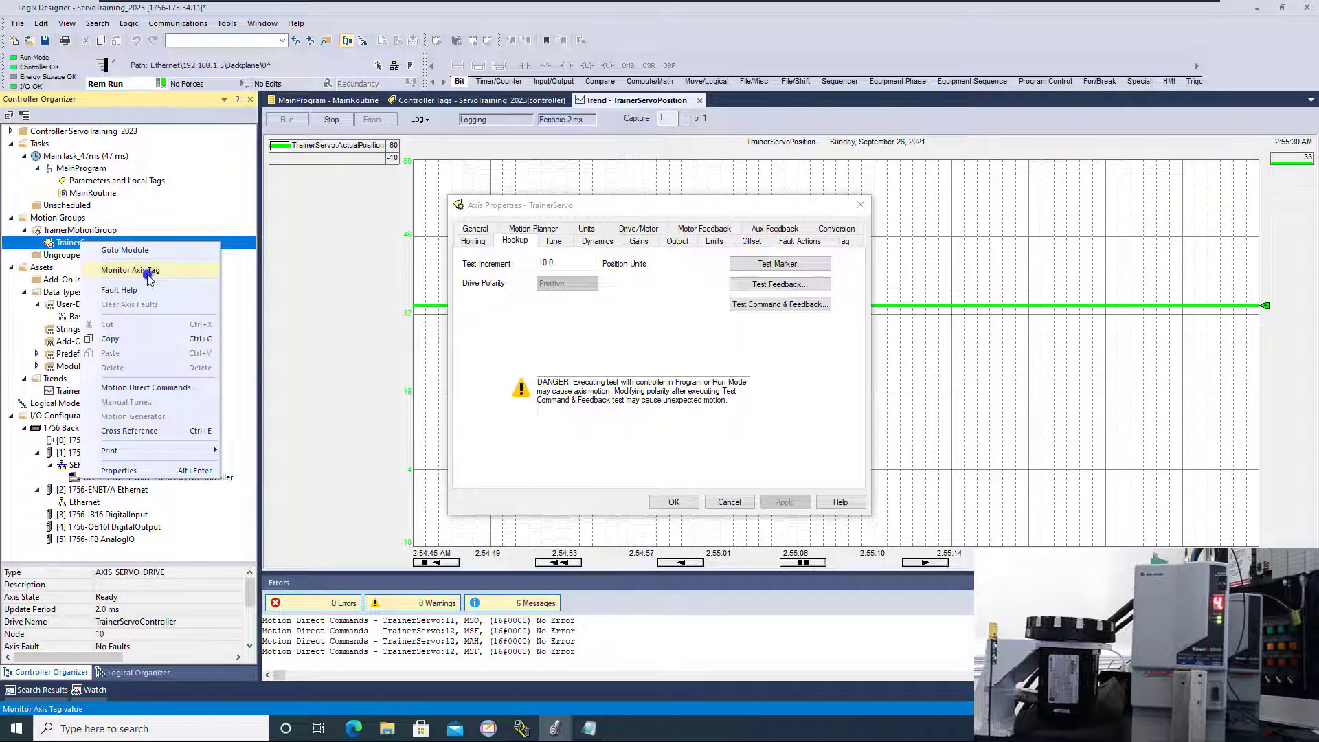
click(158, 387)
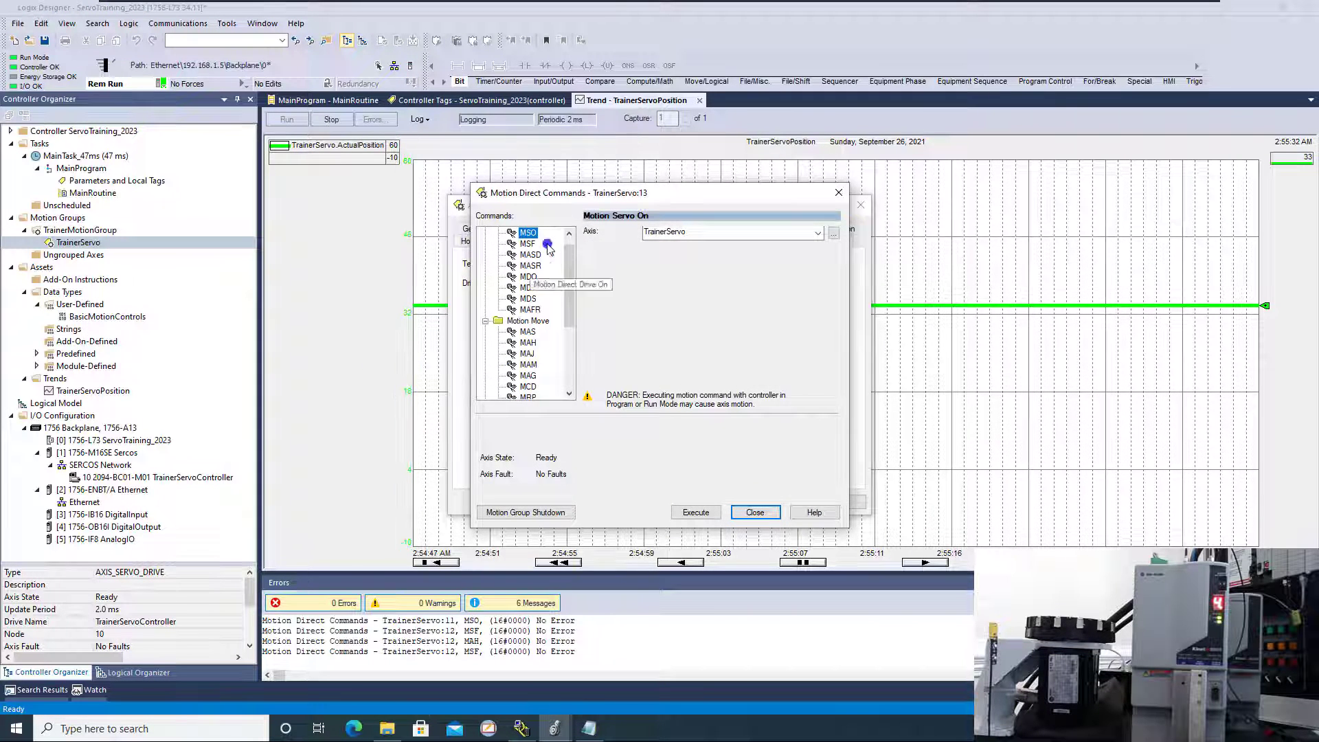
drag(558, 196, 347, 192)
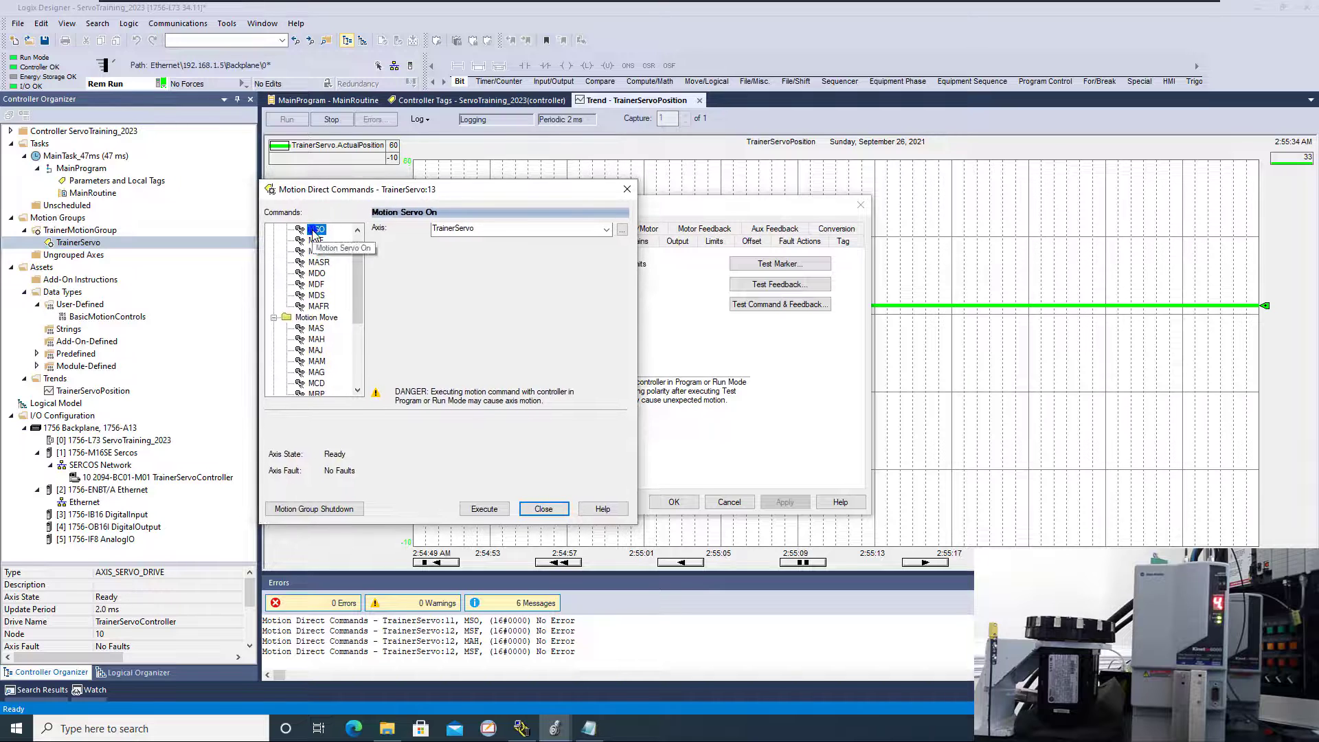
click(316, 339)
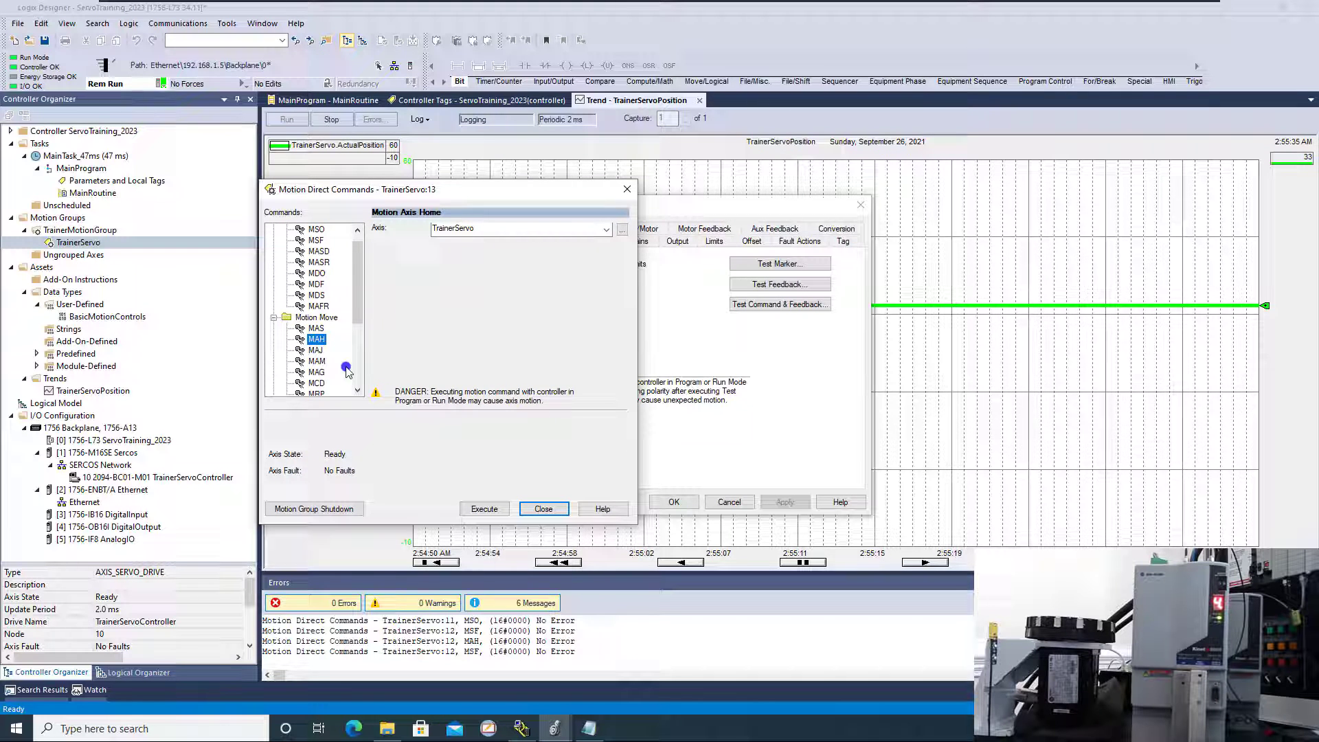
click(483, 510)
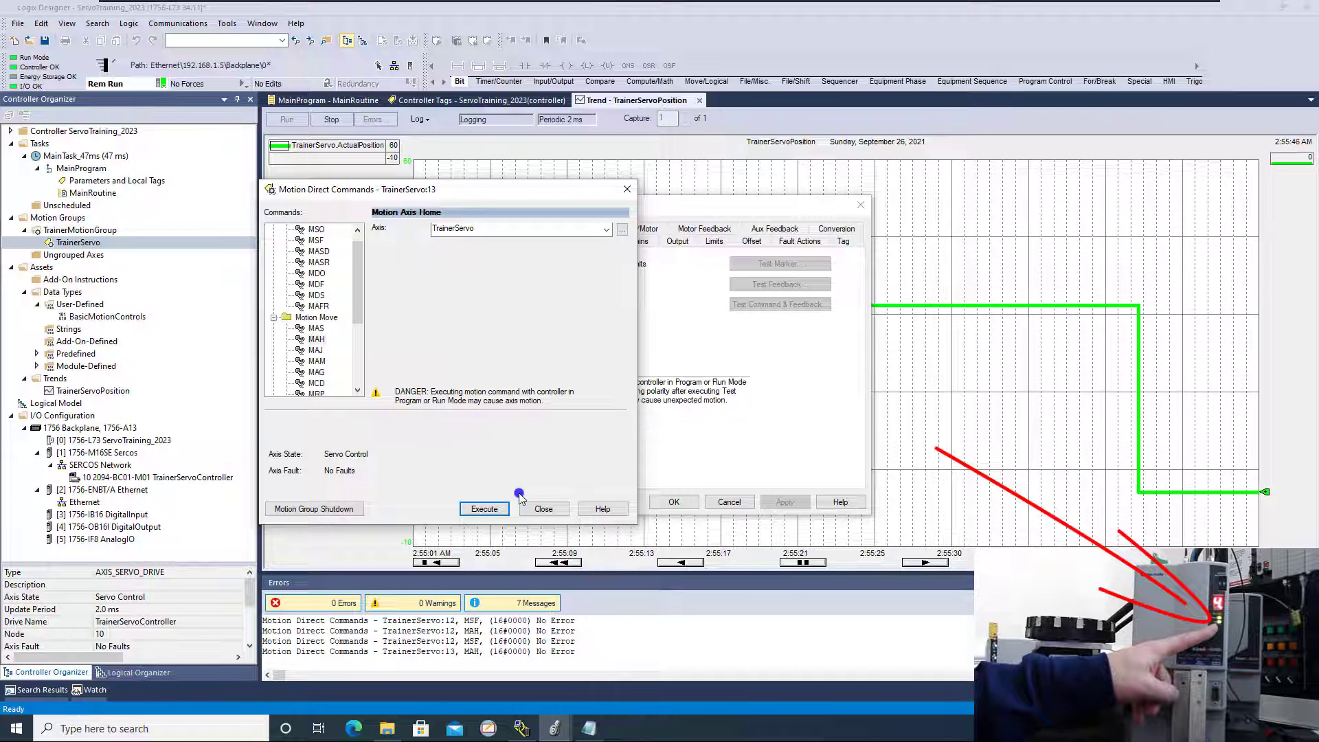
Step: Check the hookup tests' availability with the servo on, and turn TrainerServo off with the Motion Servo Off (MSF) direct command
click(728, 205)
drag(729, 204, 865, 204)
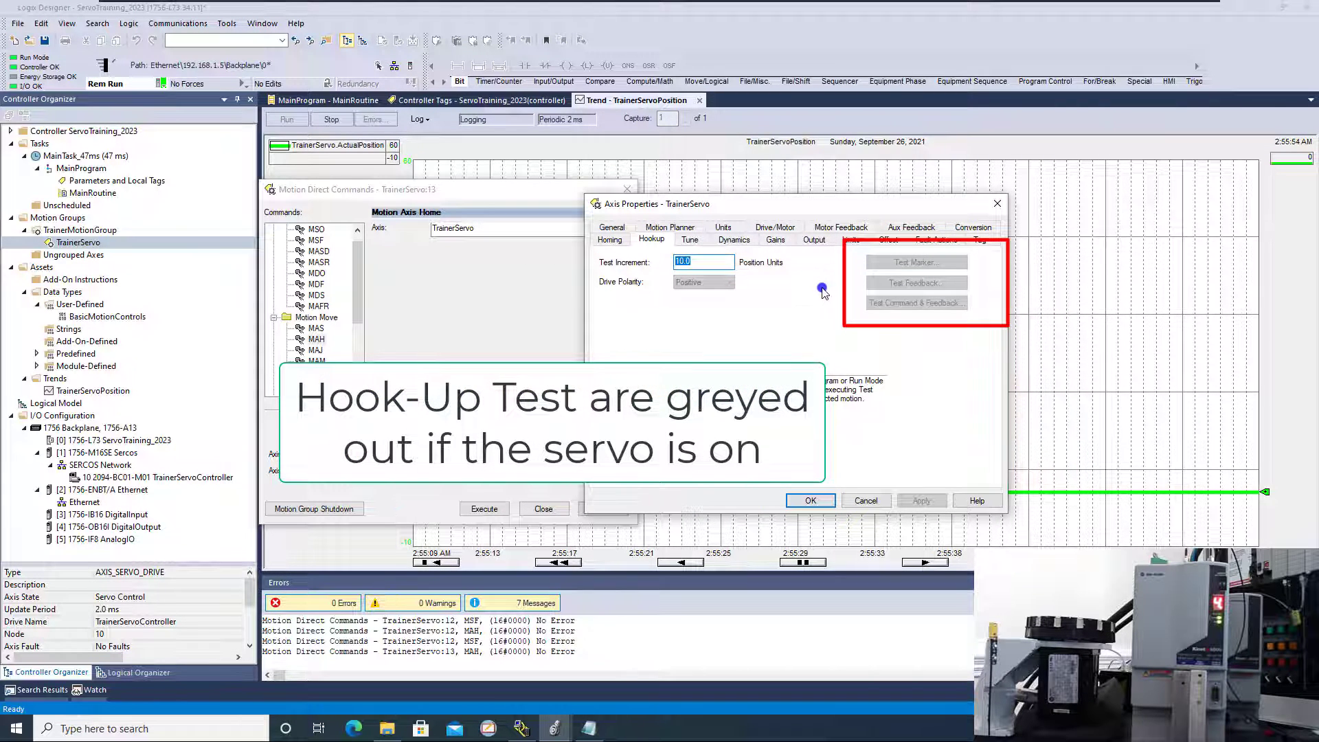
click(424, 214)
click(316, 240)
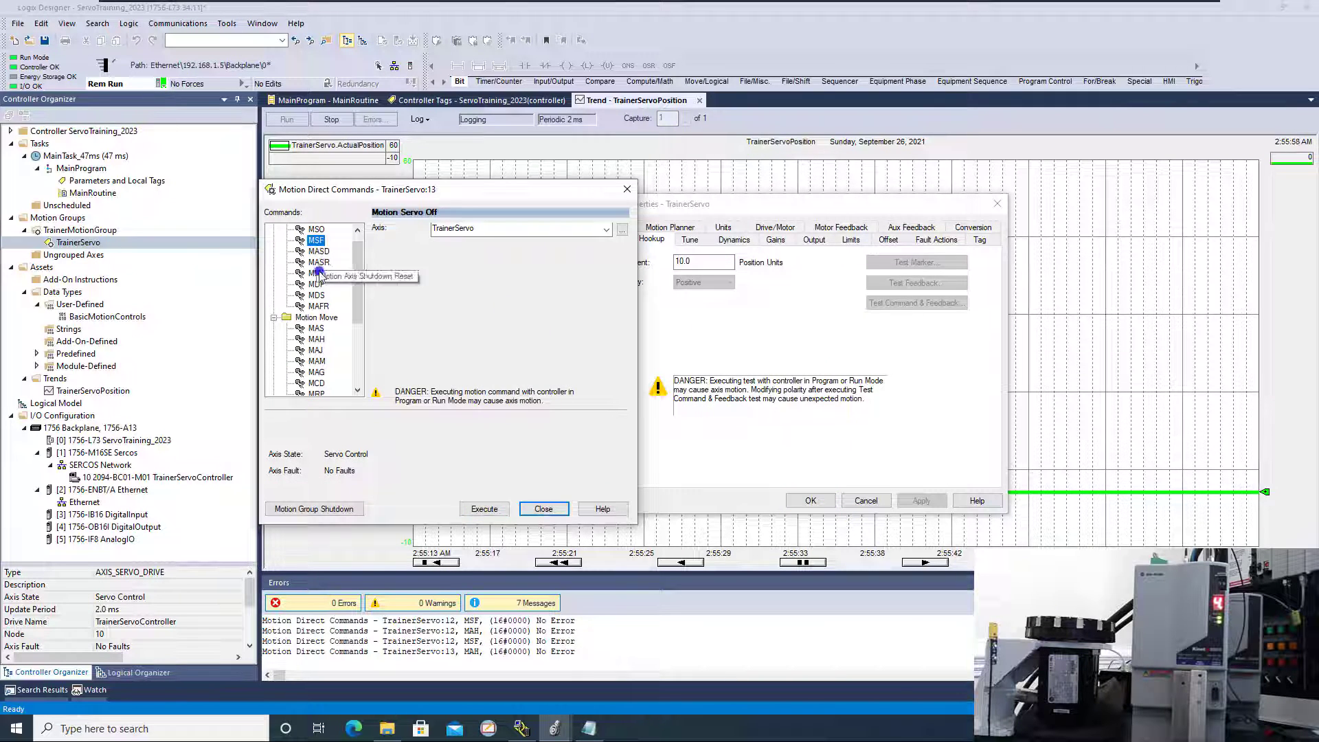
click(484, 509)
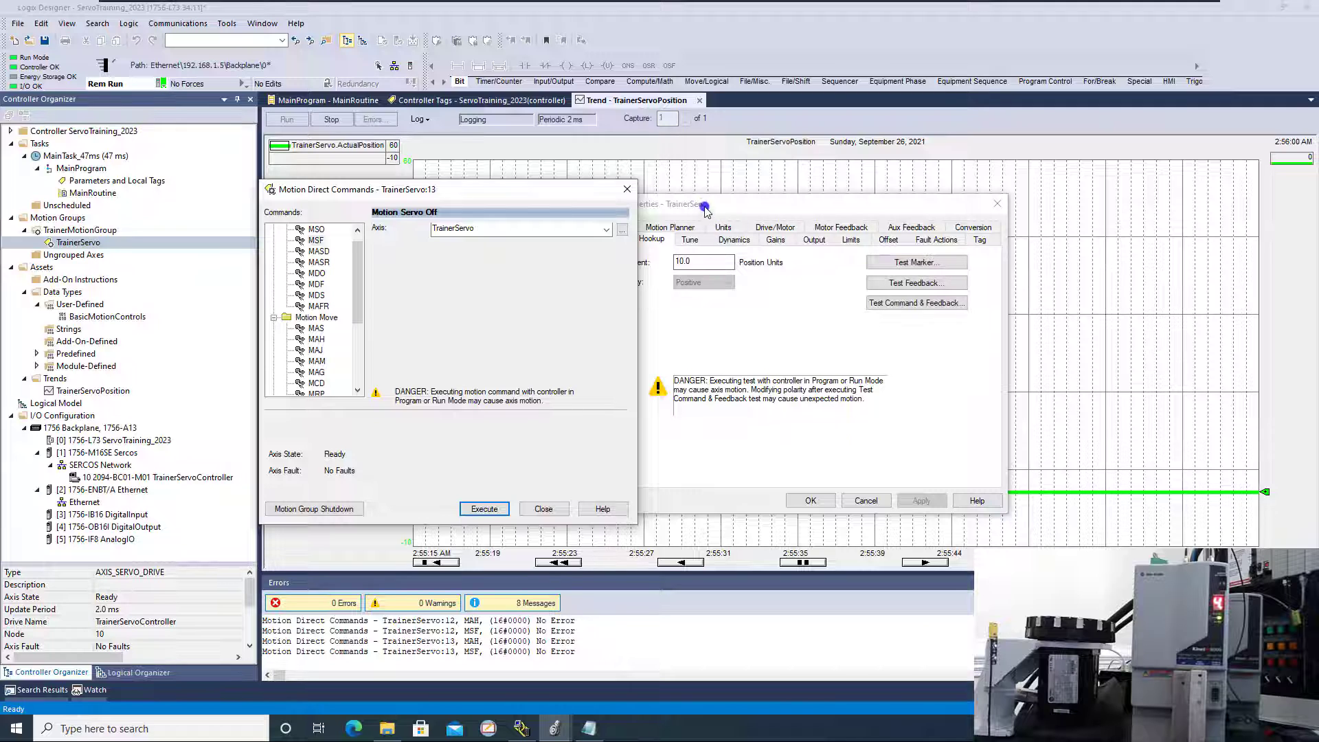
click(626, 191)
drag(716, 203, 426, 190)
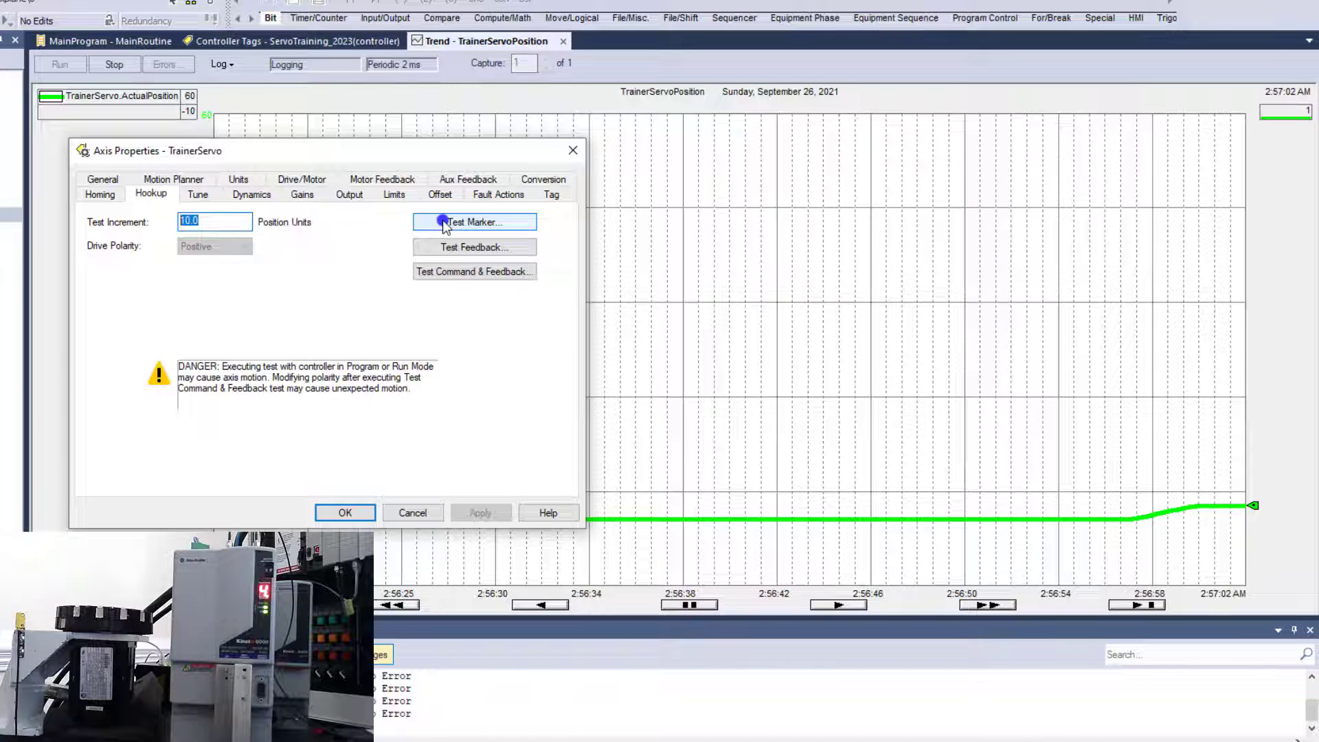
Step: Run the marker test on TrainerServo, rotating the axis by hand until it completes, and accept it
click(445, 222)
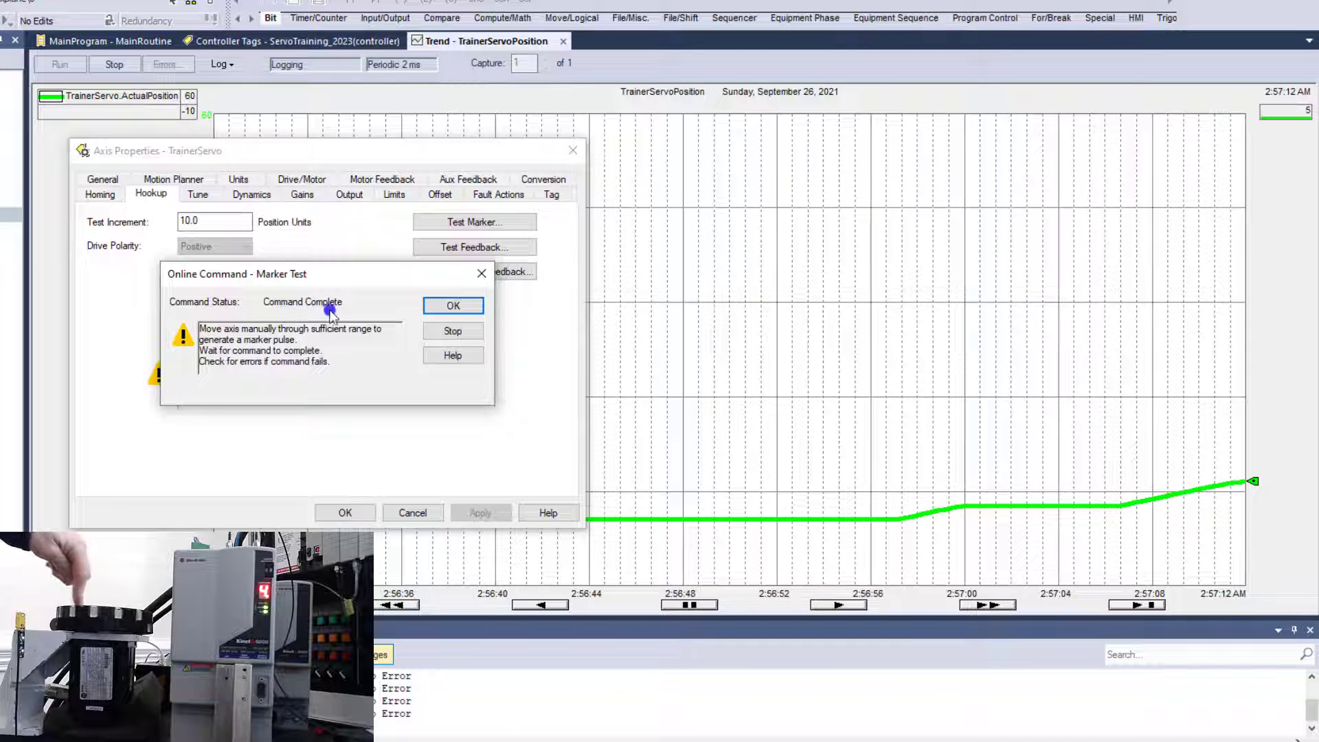
click(453, 307)
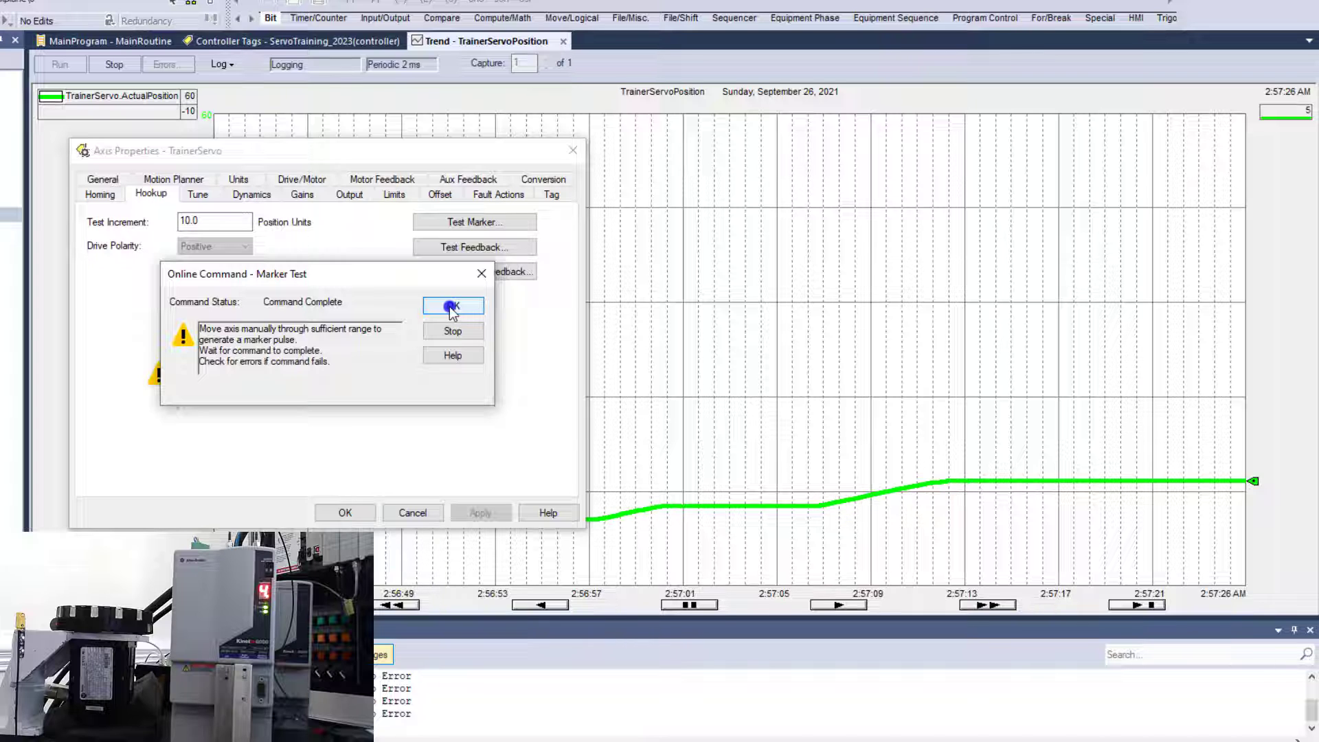
click(453, 306)
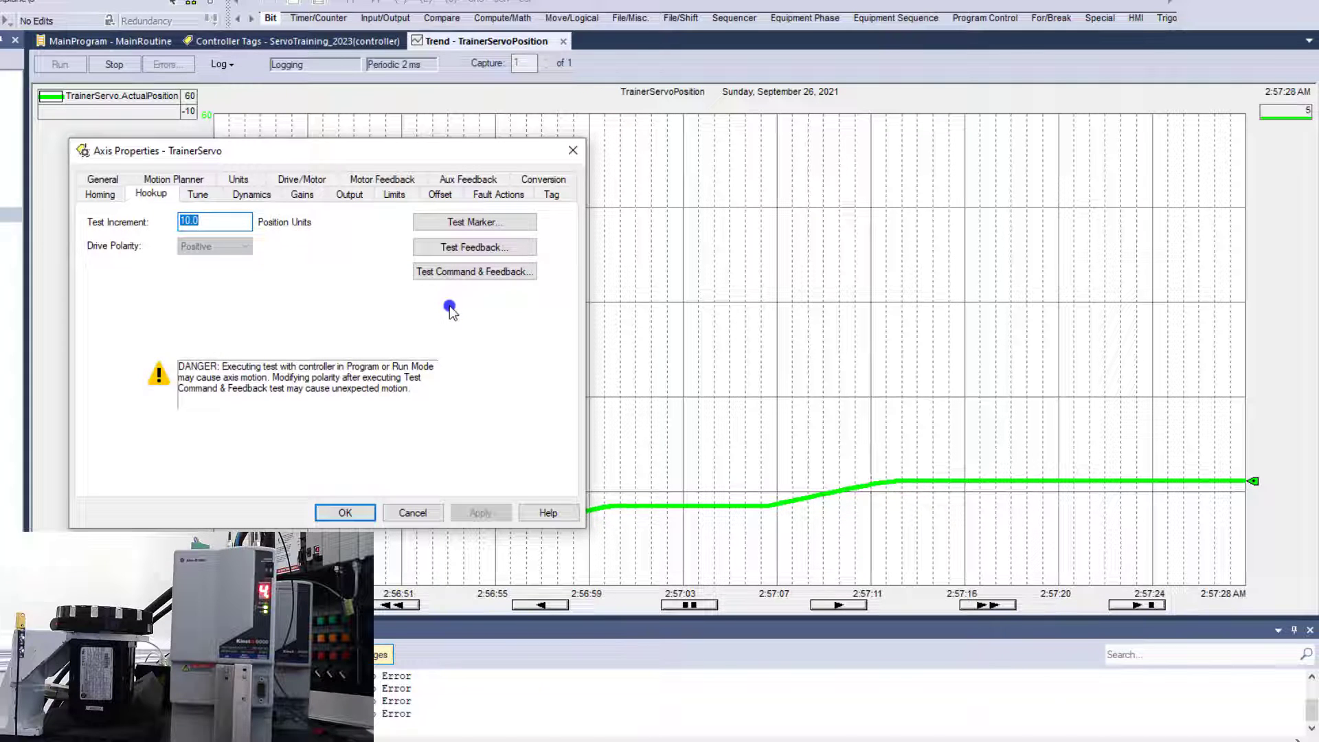
Step: Run the feedback test while turning the axis by hand in the positive direction, and apply the feedback polarity
click(476, 249)
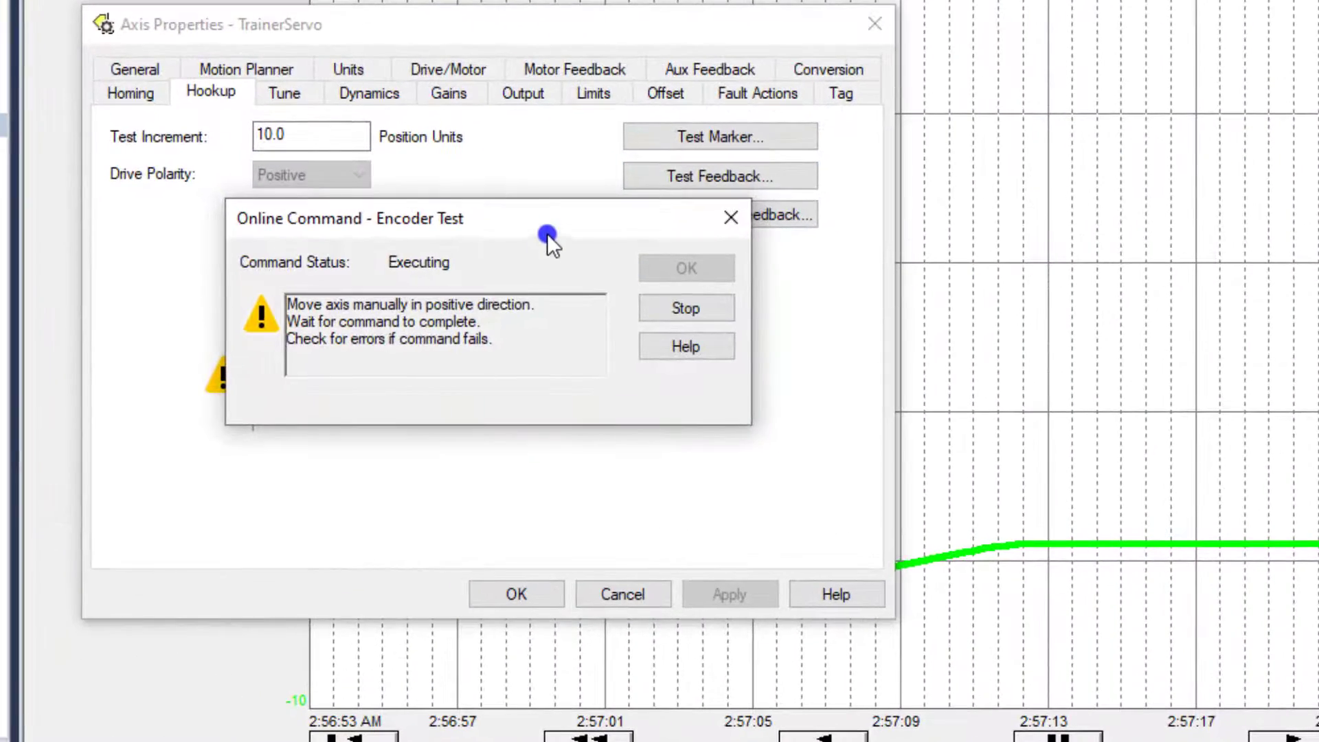
drag(547, 233, 507, 282)
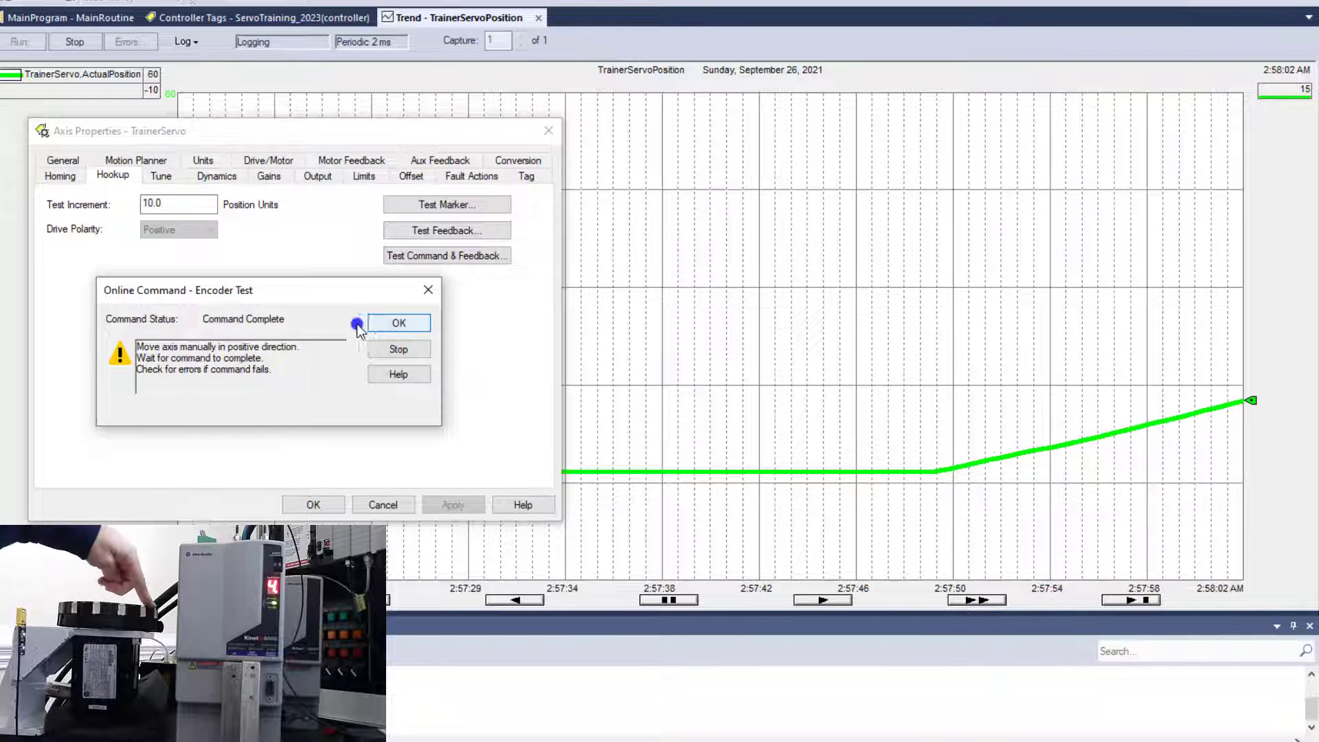
click(393, 323)
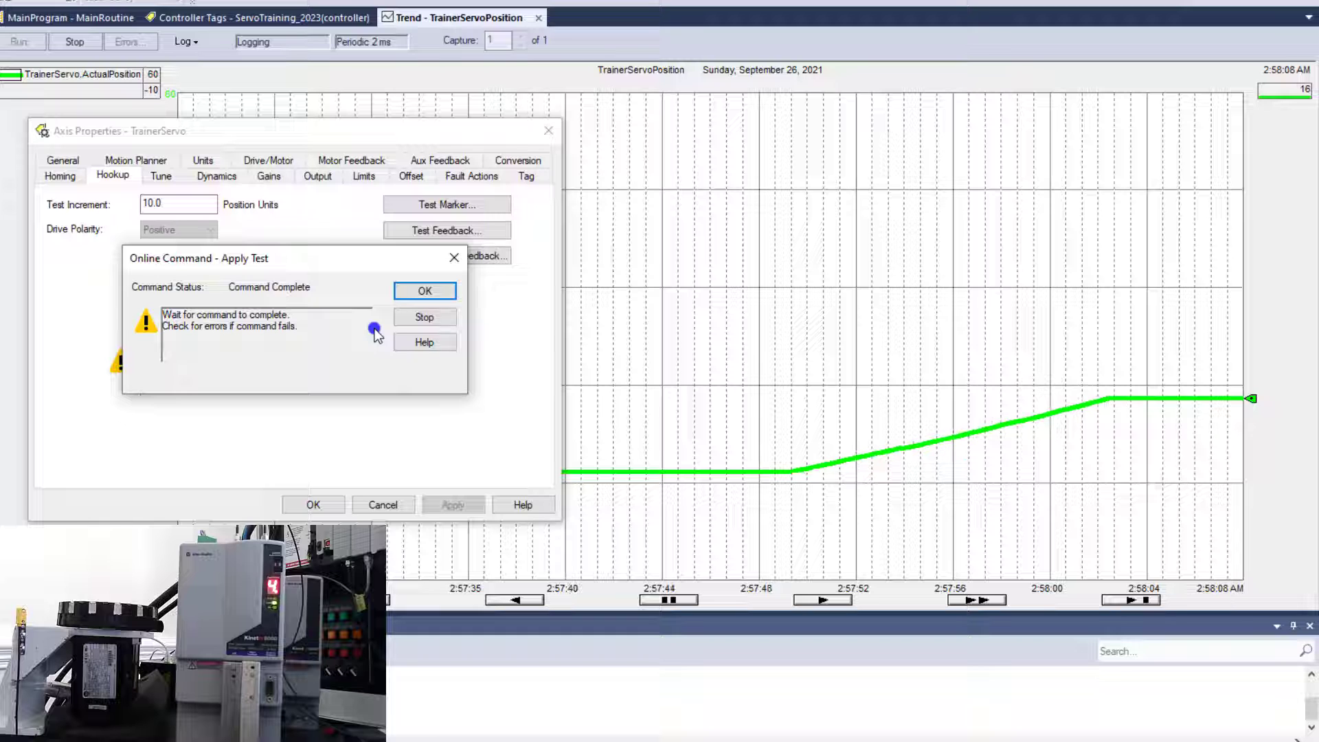
click(431, 300)
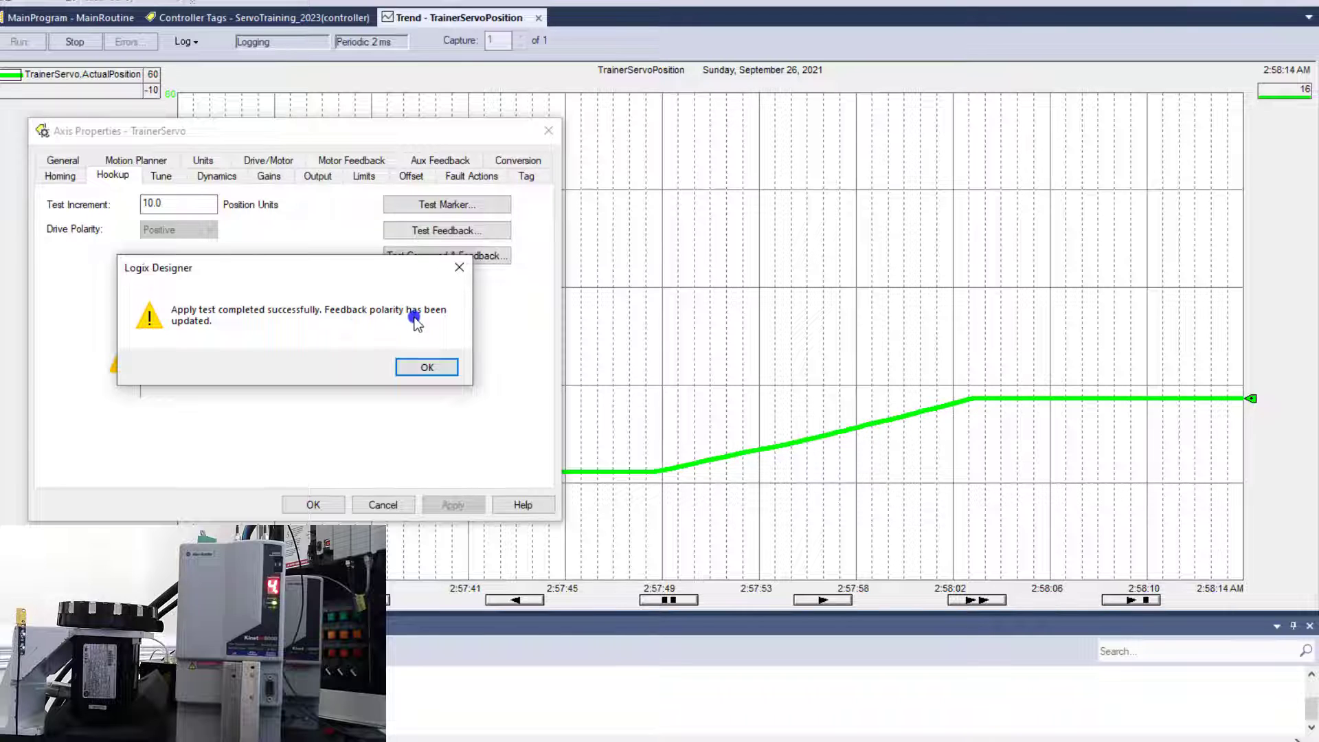
click(424, 368)
Step: Repeat the feedback test with another manual turn in the same positive direction and apply its result
click(439, 230)
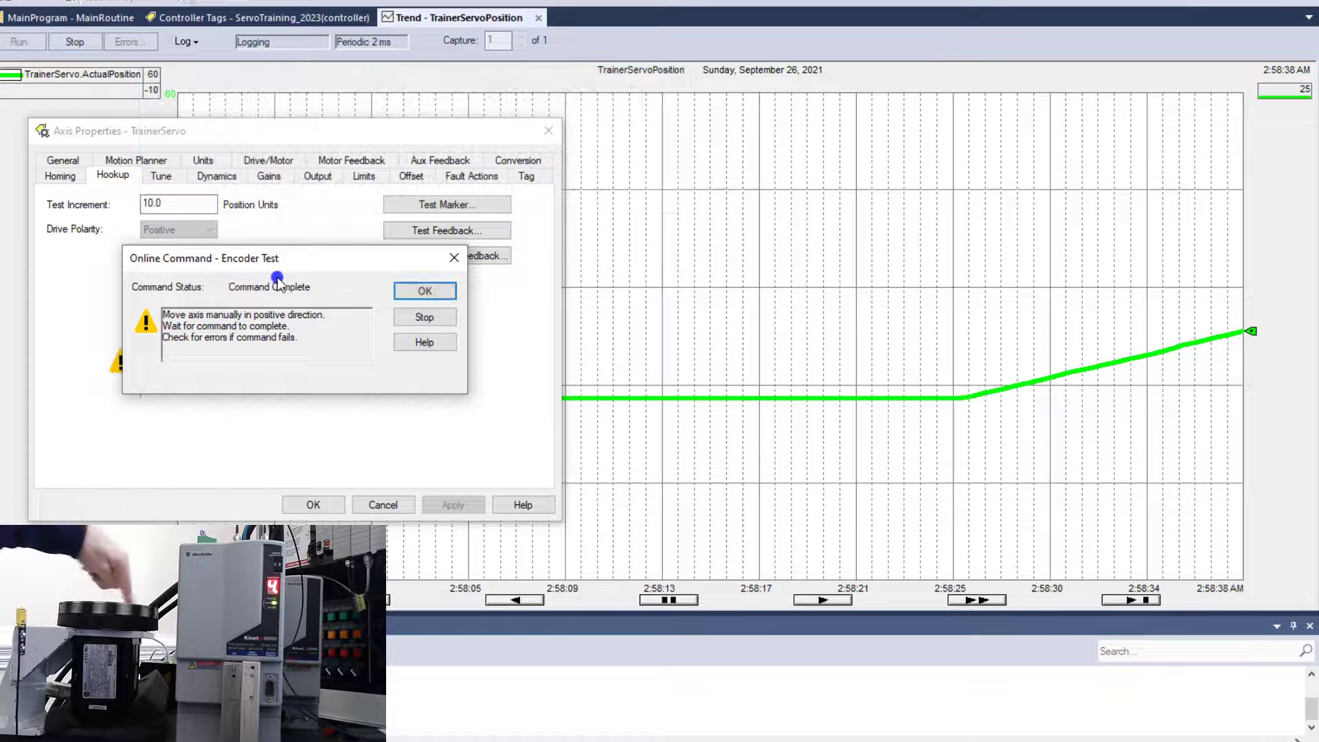
click(401, 294)
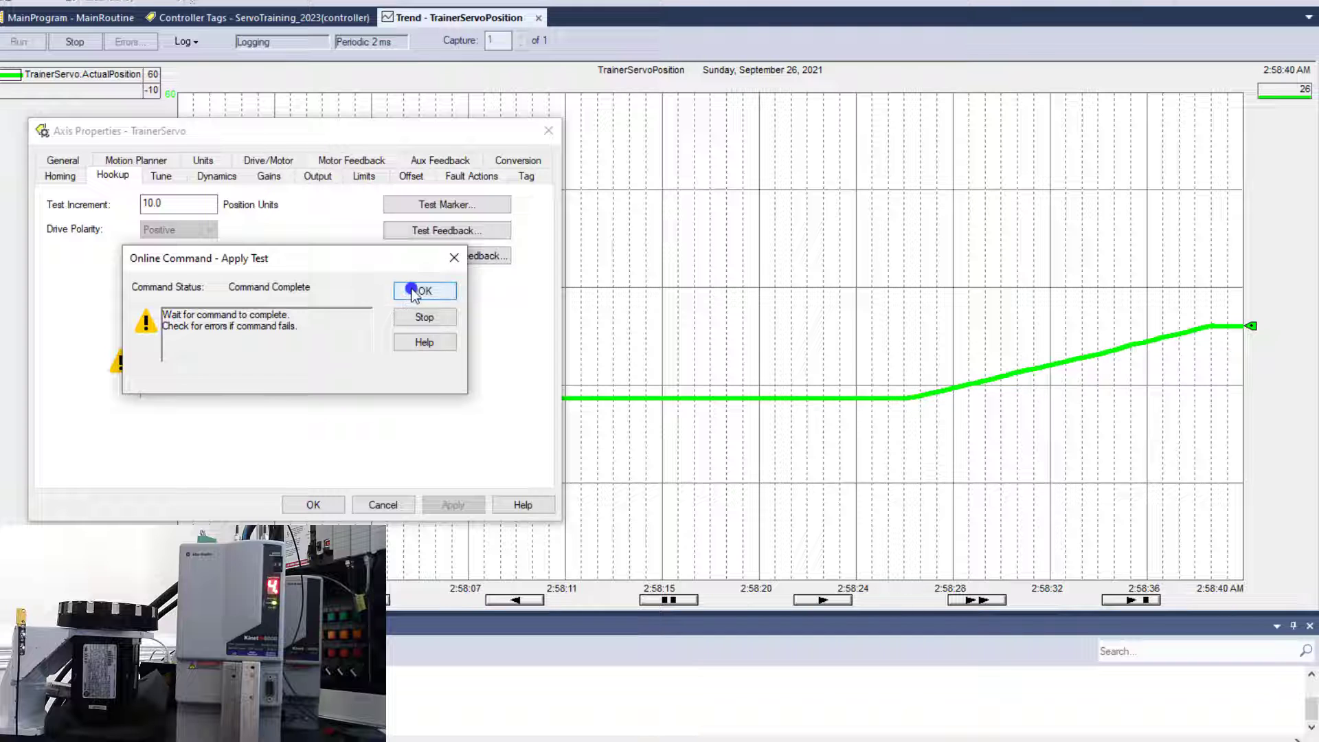
click(425, 293)
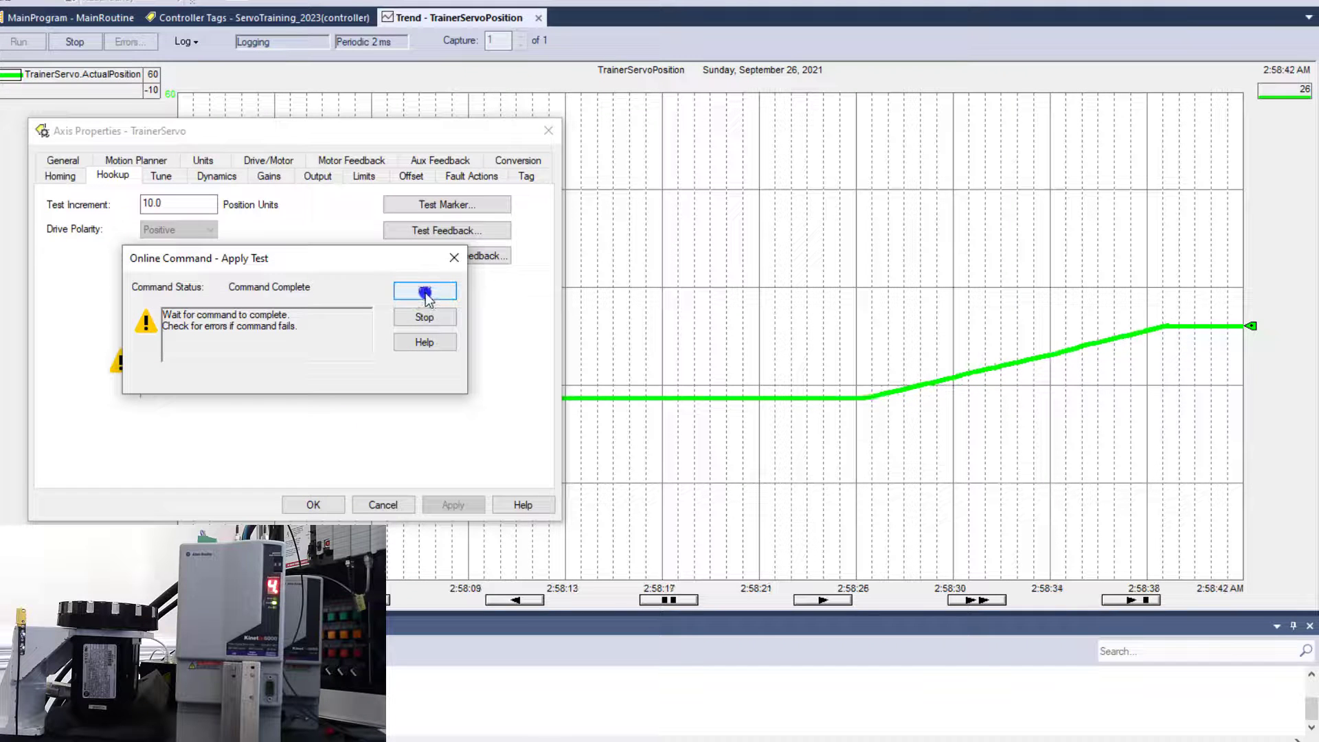
click(422, 365)
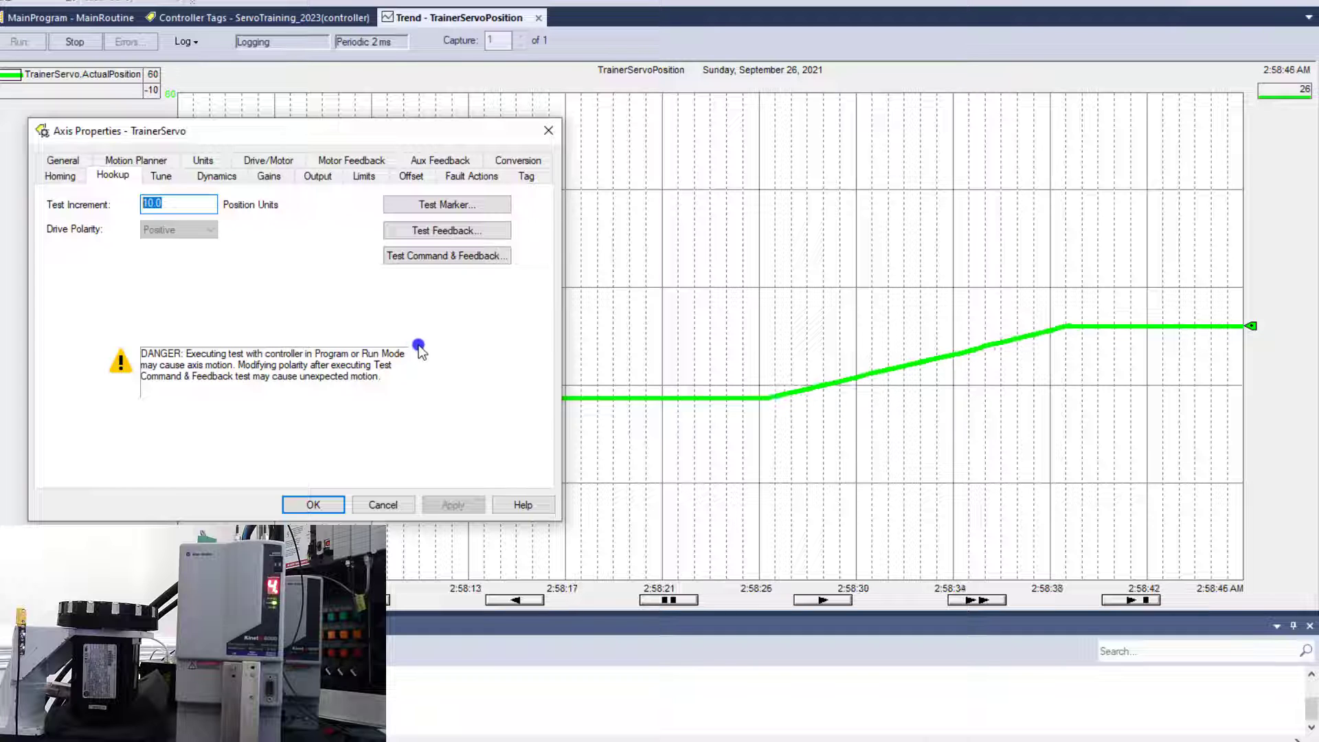
Step: Run the feedback test while turning the axis by hand in the opposite direction, and apply the reversed feedback polarity
click(414, 234)
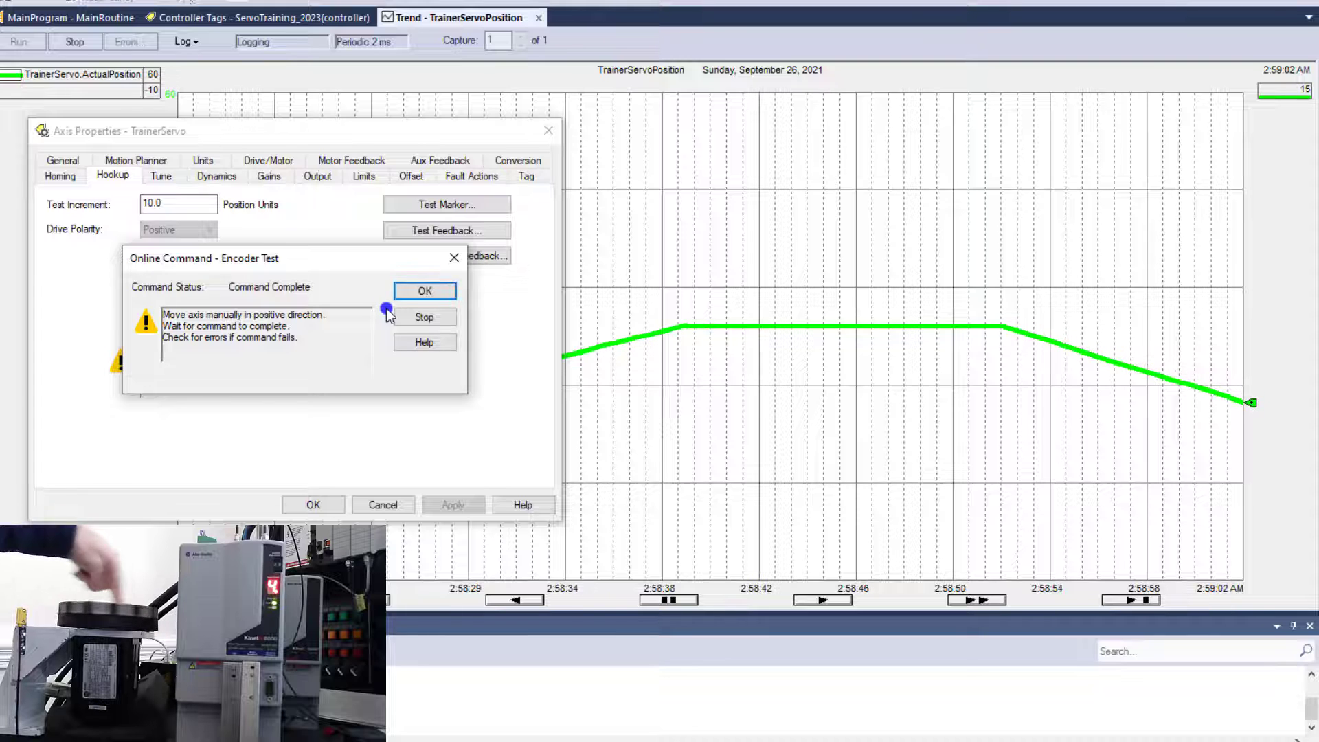
click(419, 291)
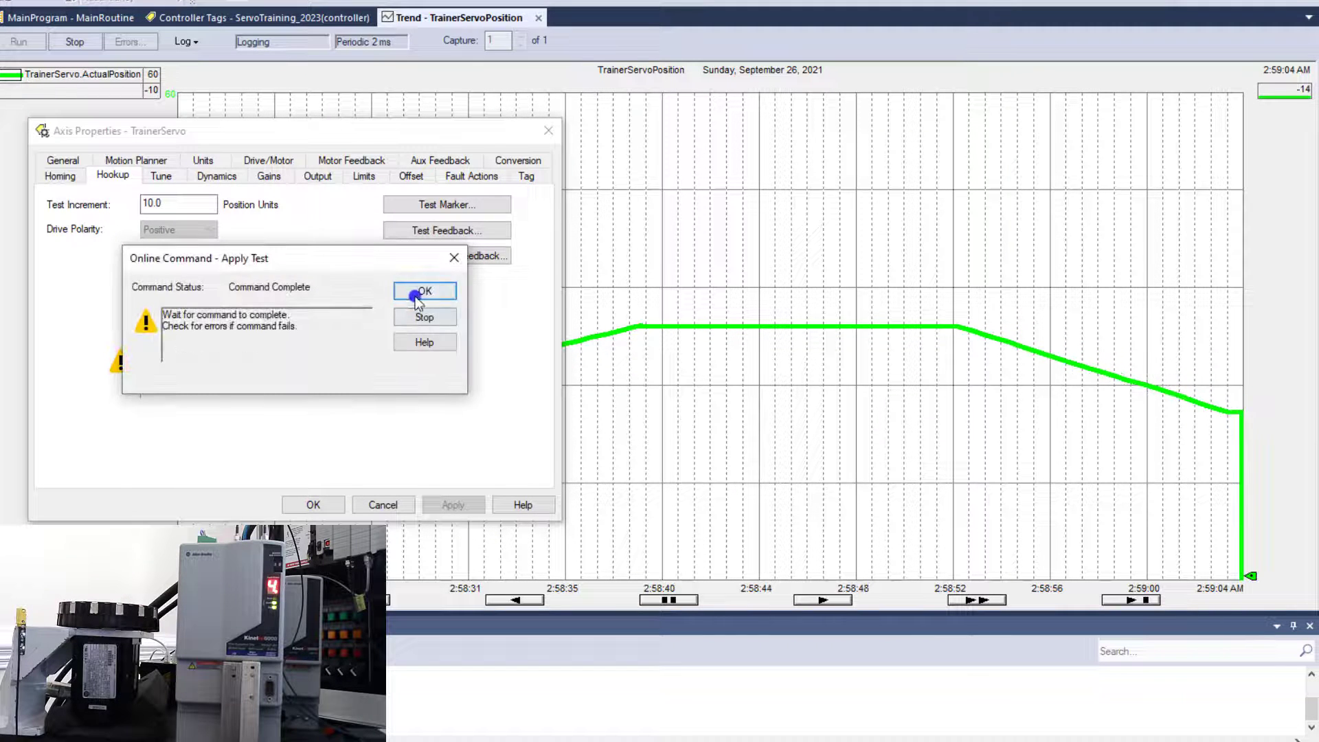
click(418, 292)
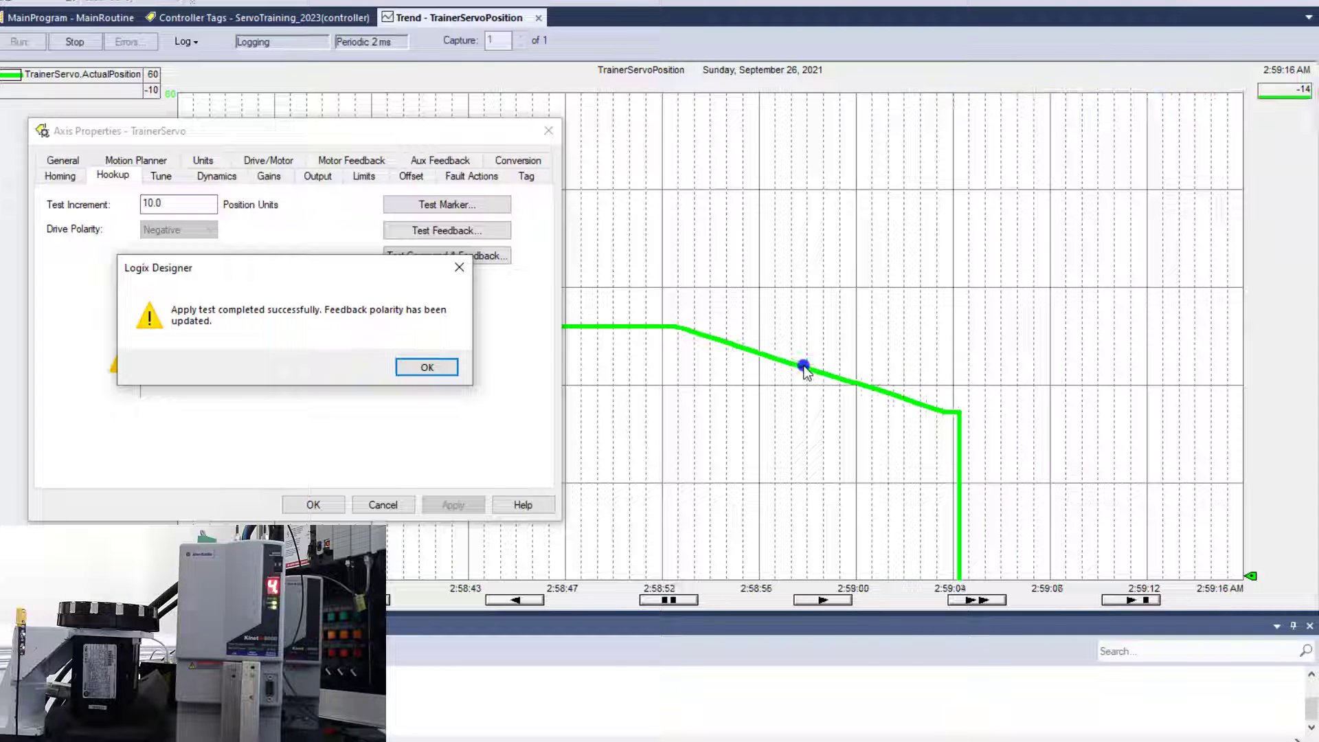
click(427, 367)
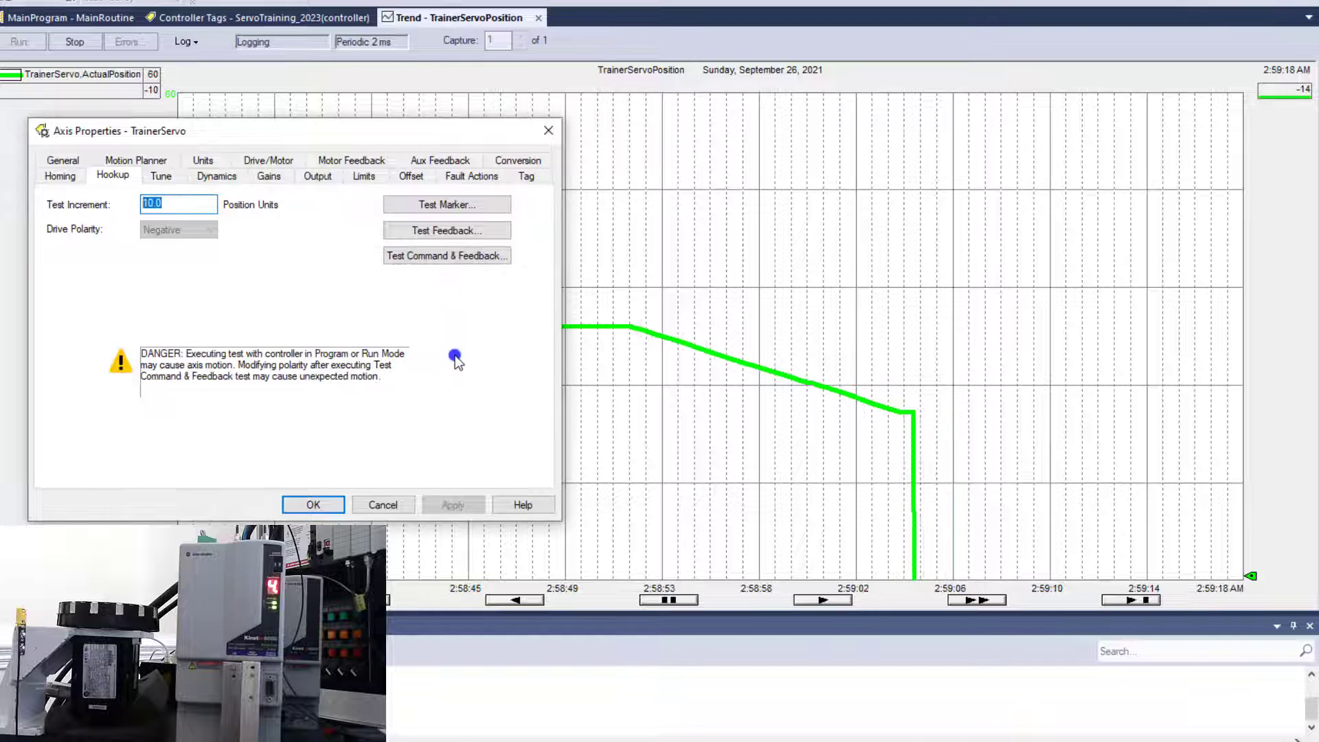
Step: Rerun the feedback test, turning the axis by hand in the original direction, and apply the result to restore Positive drive polarity
click(445, 234)
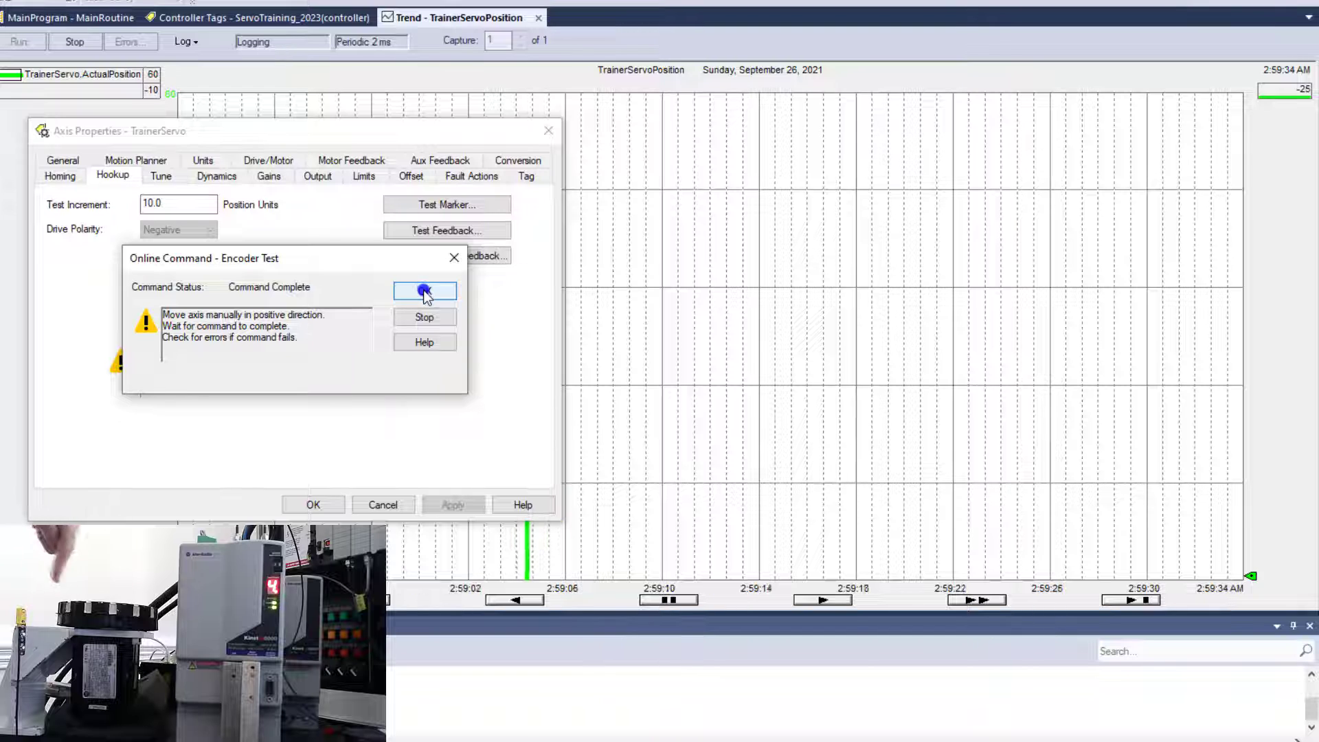
click(424, 291)
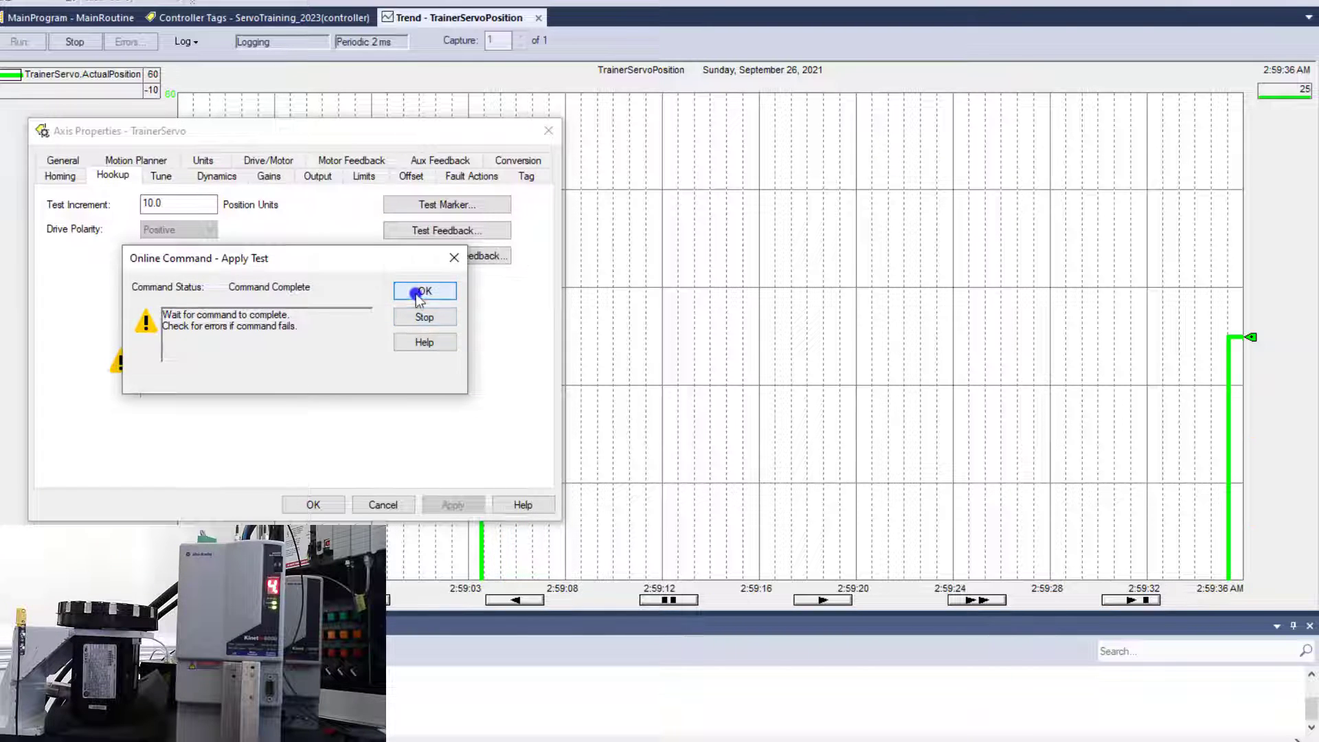
click(424, 297)
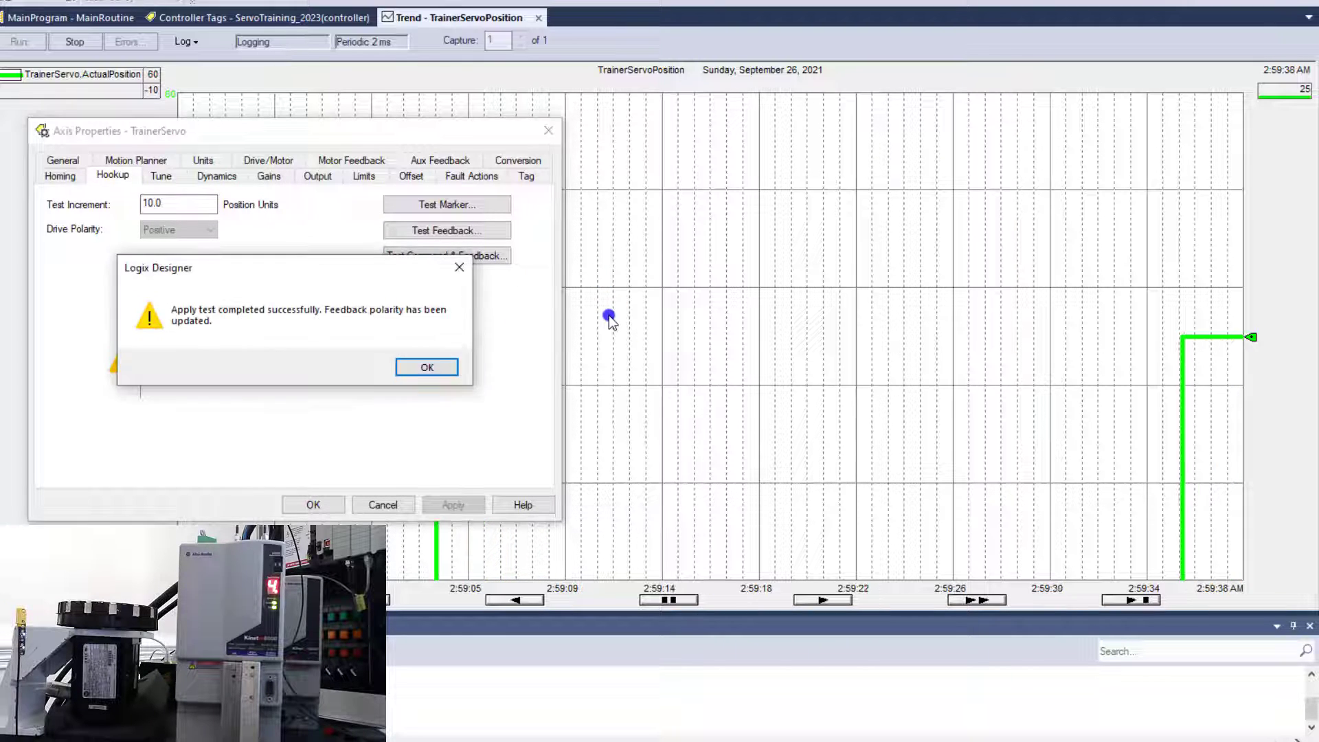
click(441, 369)
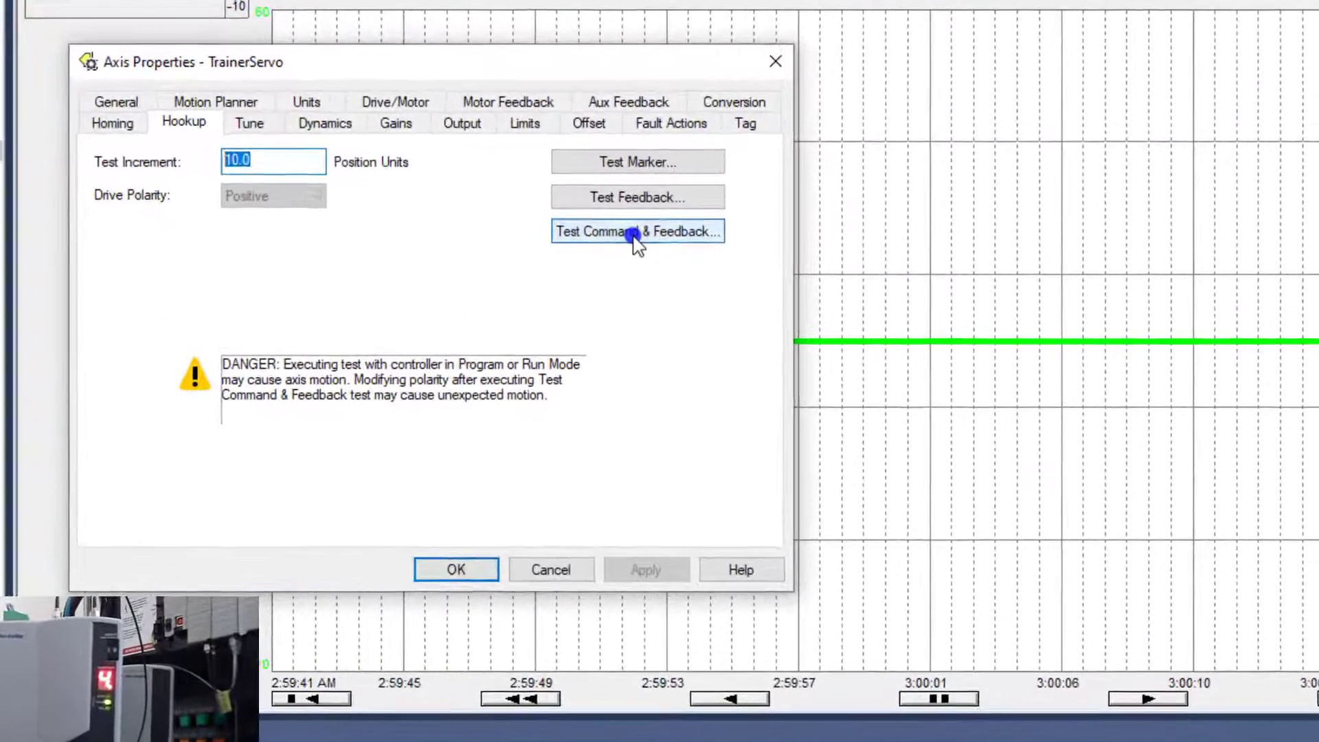
Step: Run the command and feedback test on the axis, answer that it moved in the positive direction, and accept the applied result
click(446, 259)
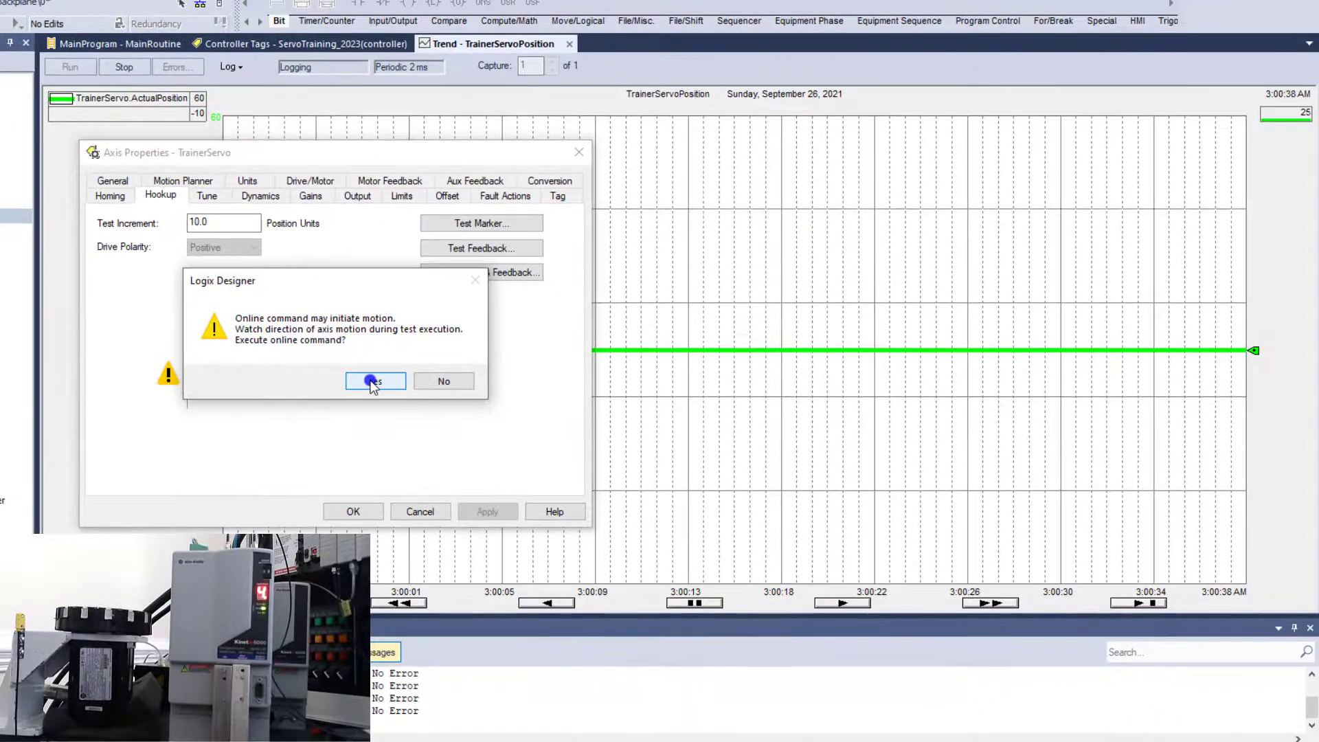
click(374, 381)
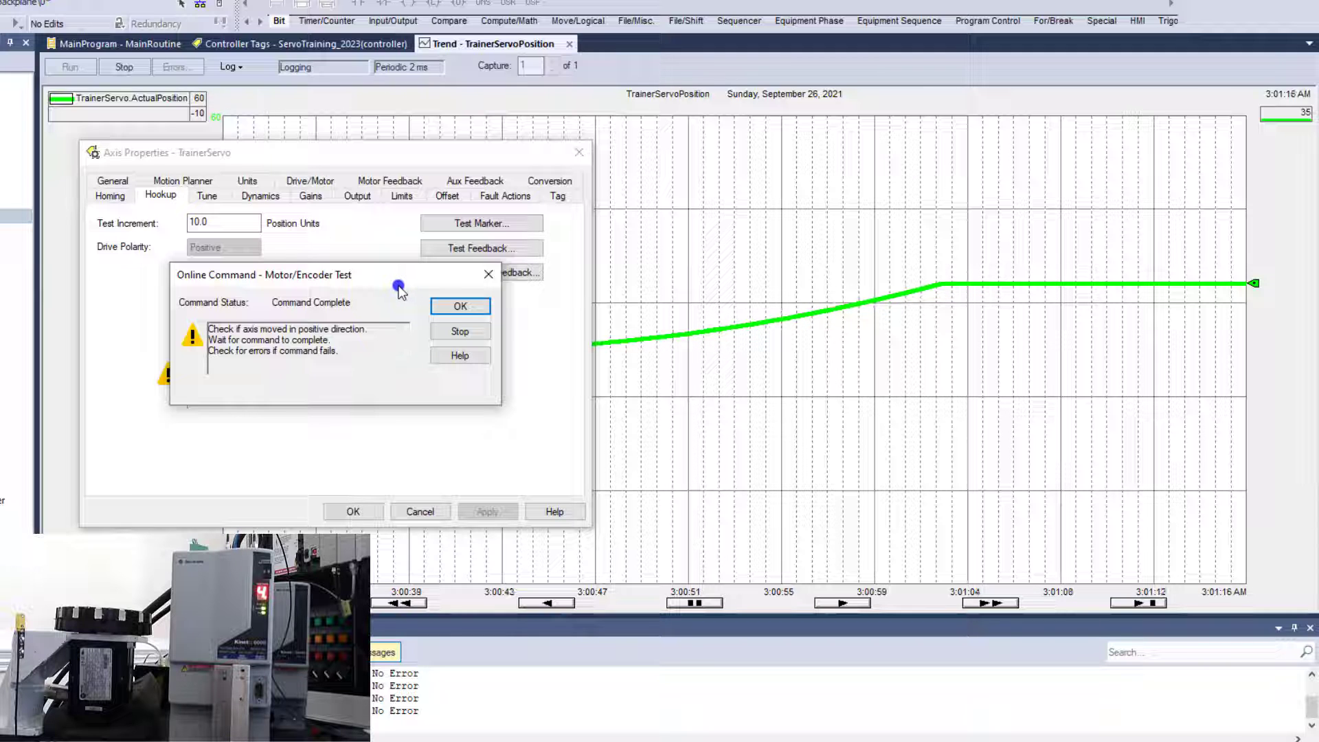
click(460, 306)
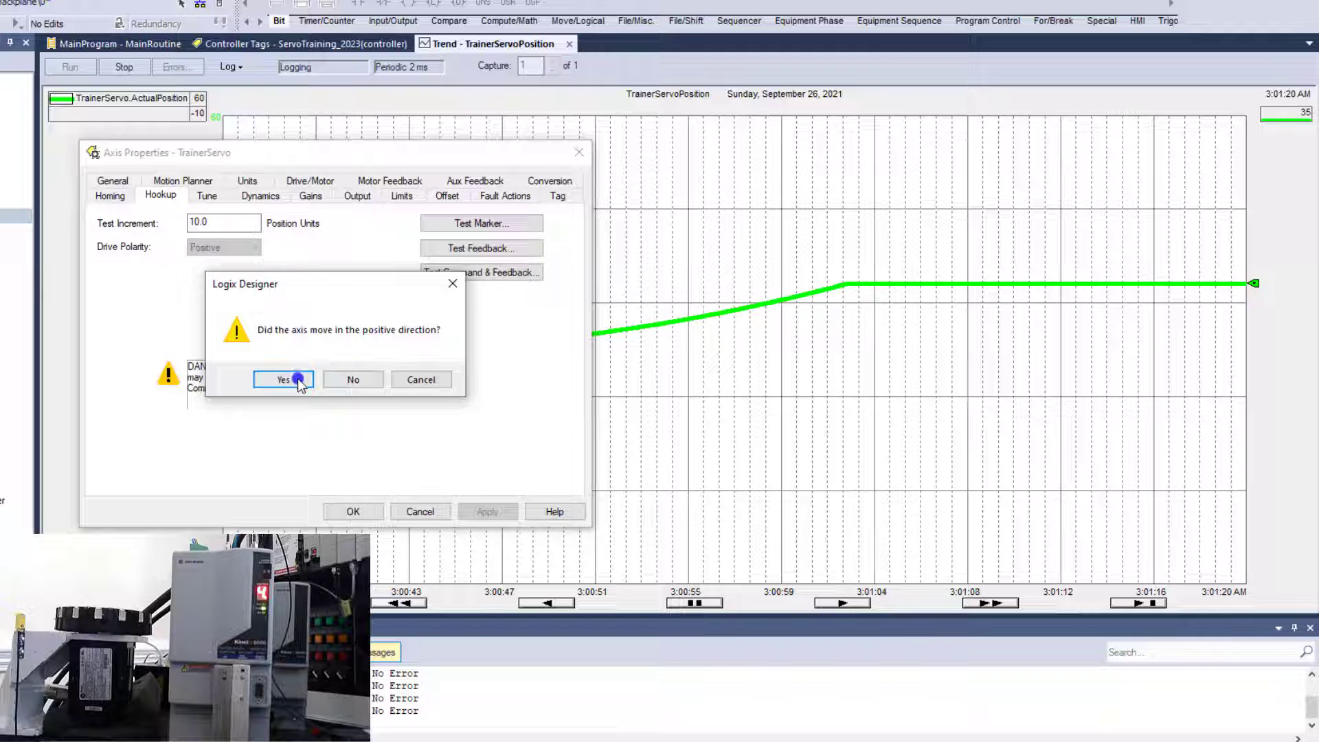
click(303, 381)
click(445, 311)
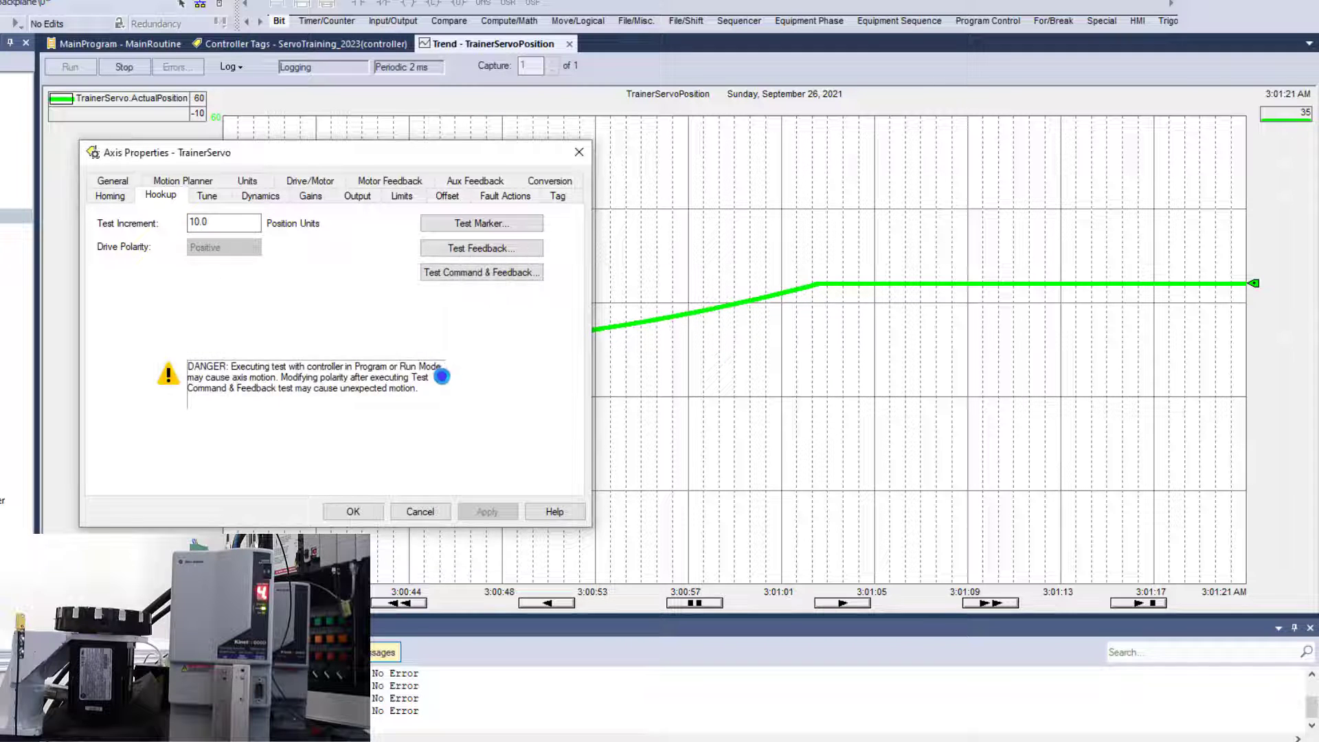
click(447, 375)
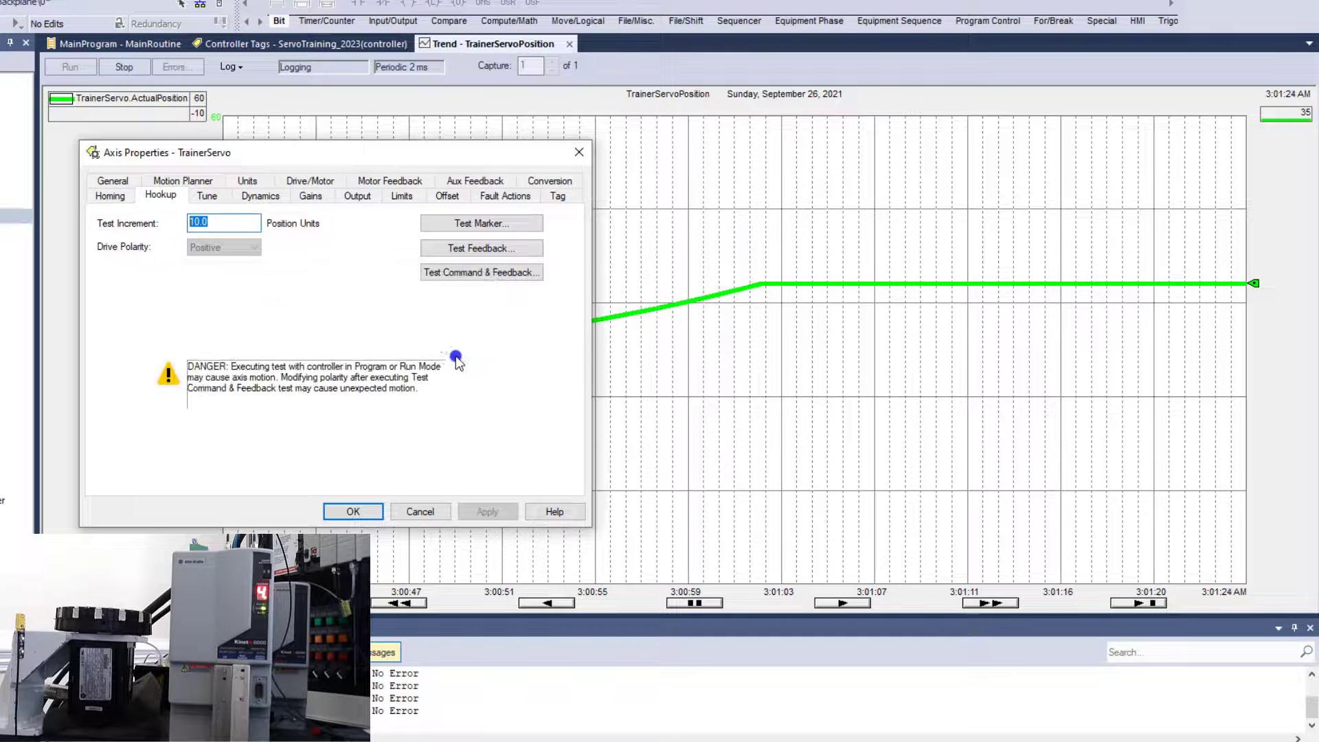
Step: Repeat the command and feedback test, apply the polarity for positive axis movement, and close the axis properties
click(483, 273)
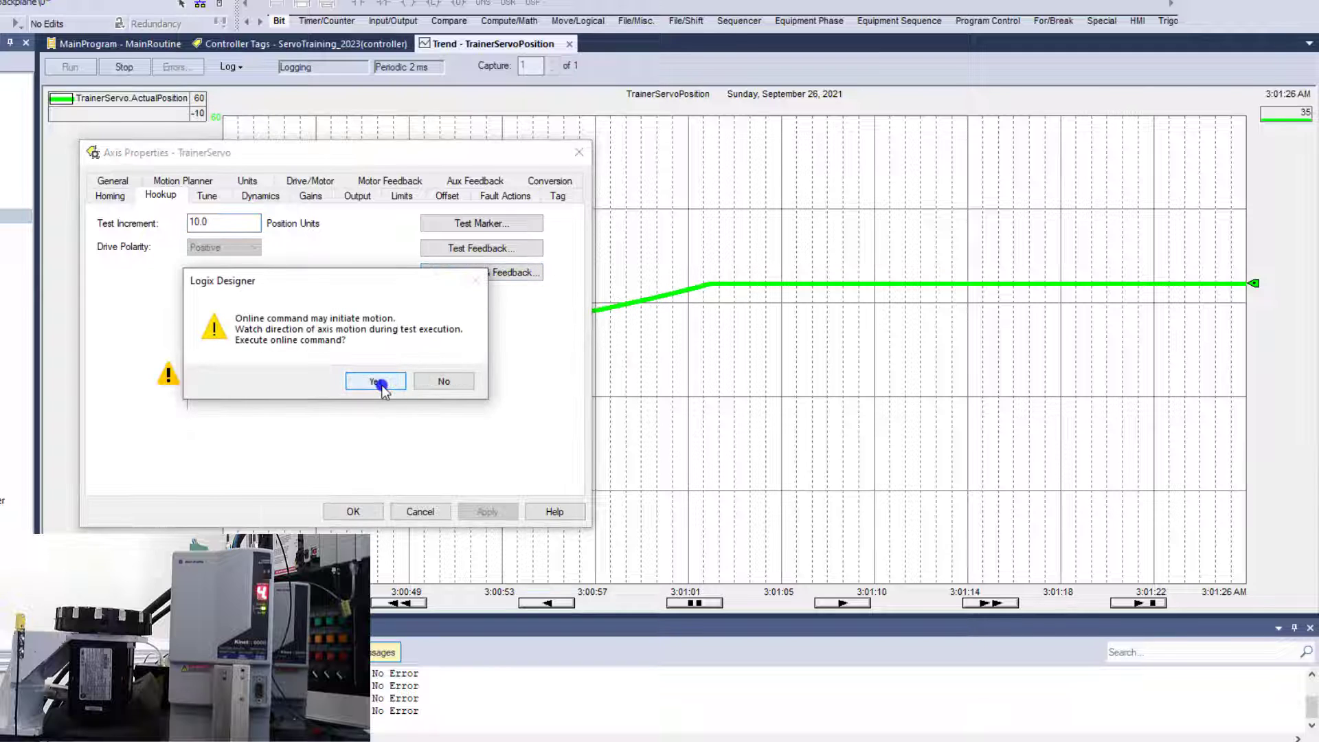
click(376, 383)
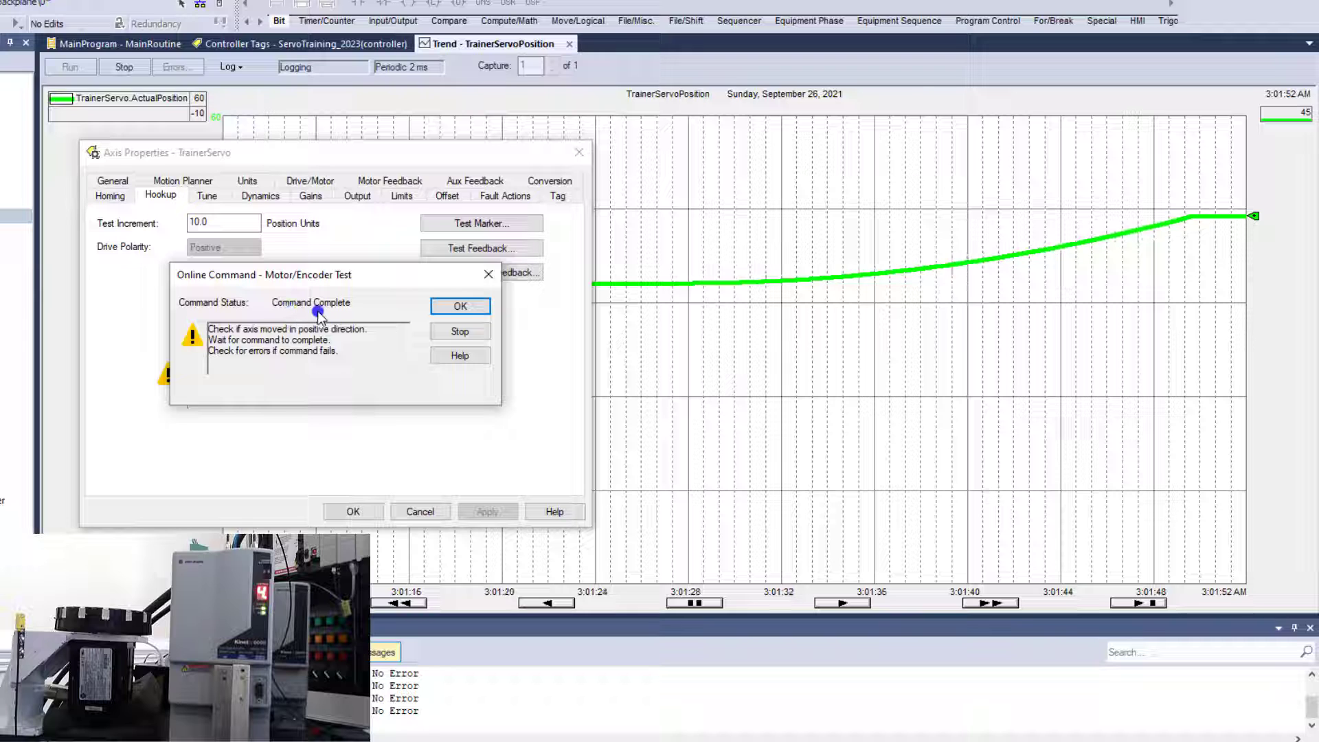
click(461, 306)
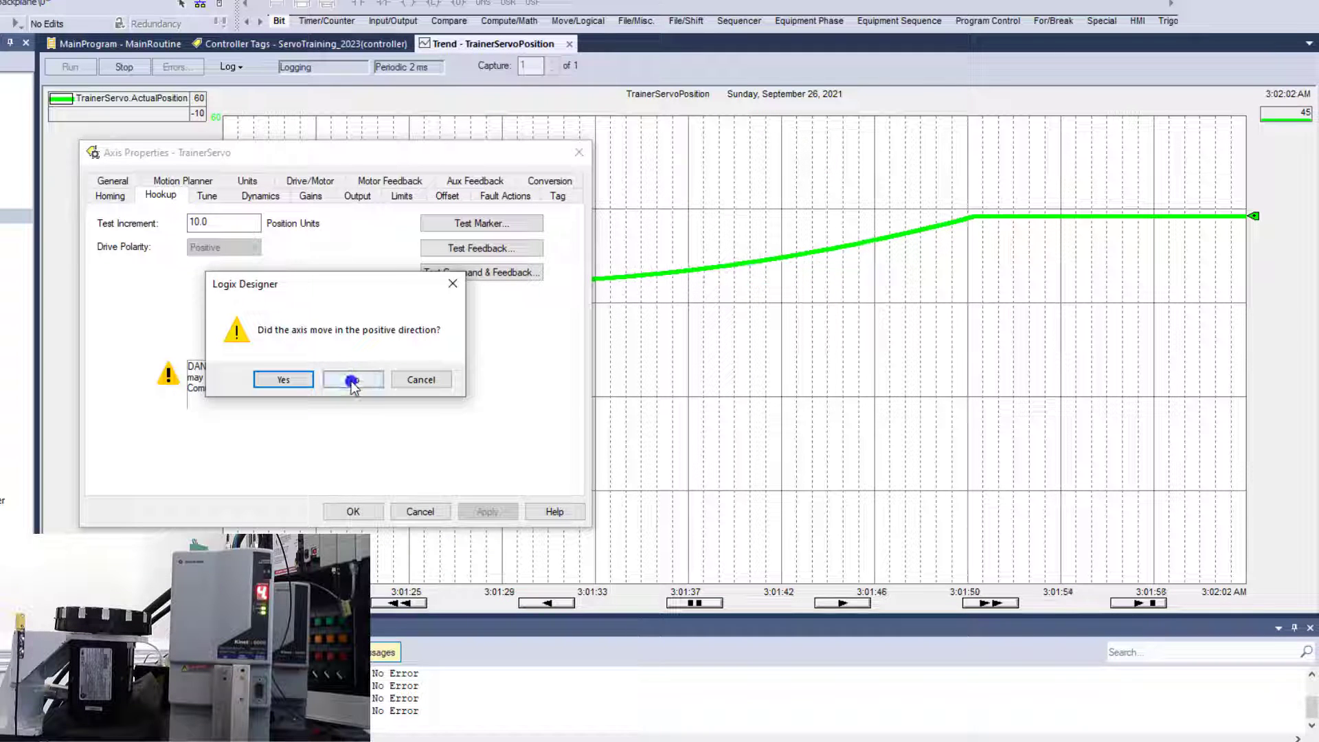
click(300, 380)
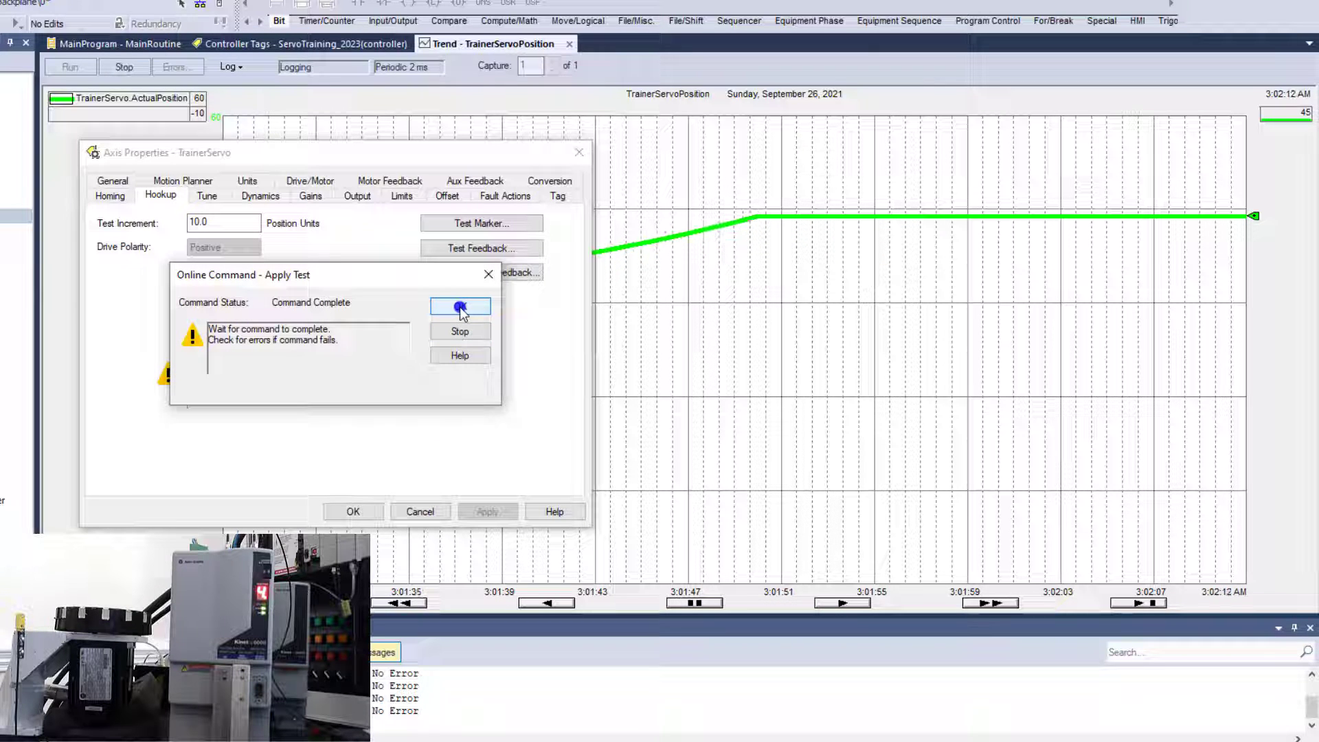
click(461, 306)
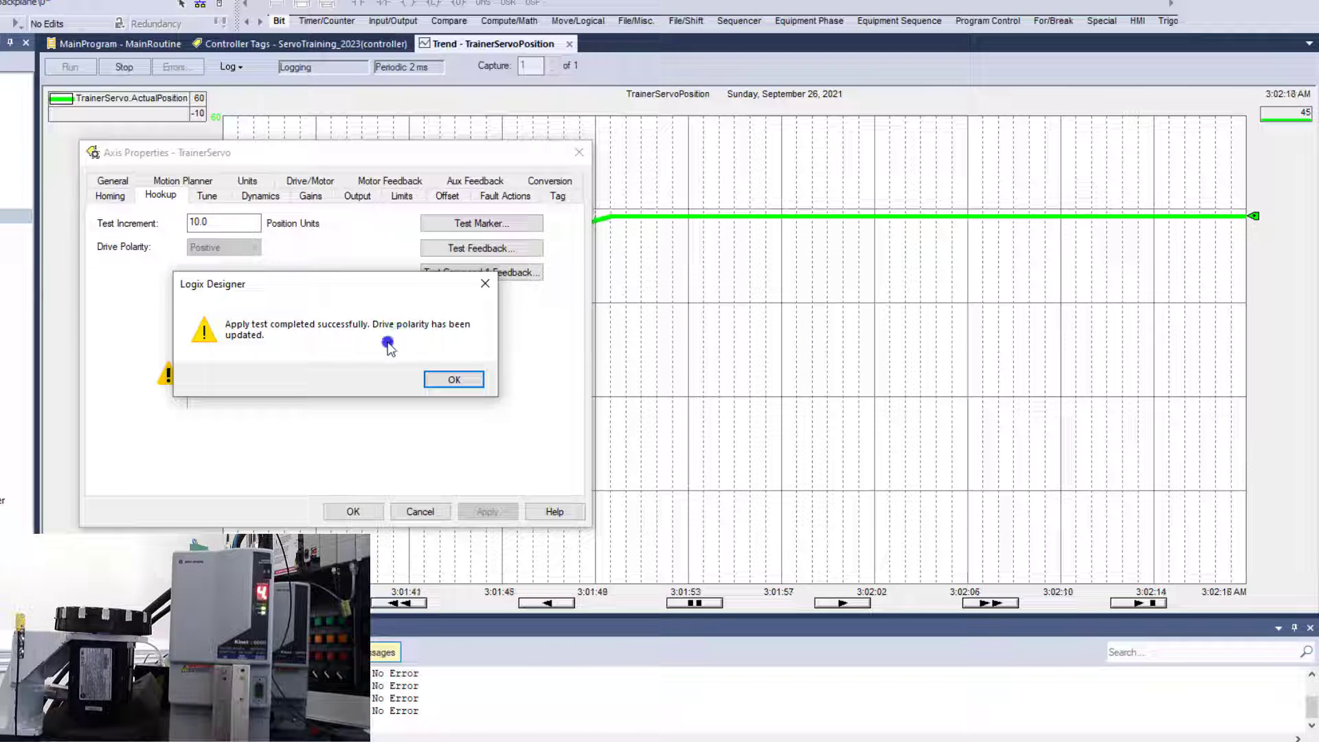
click(454, 379)
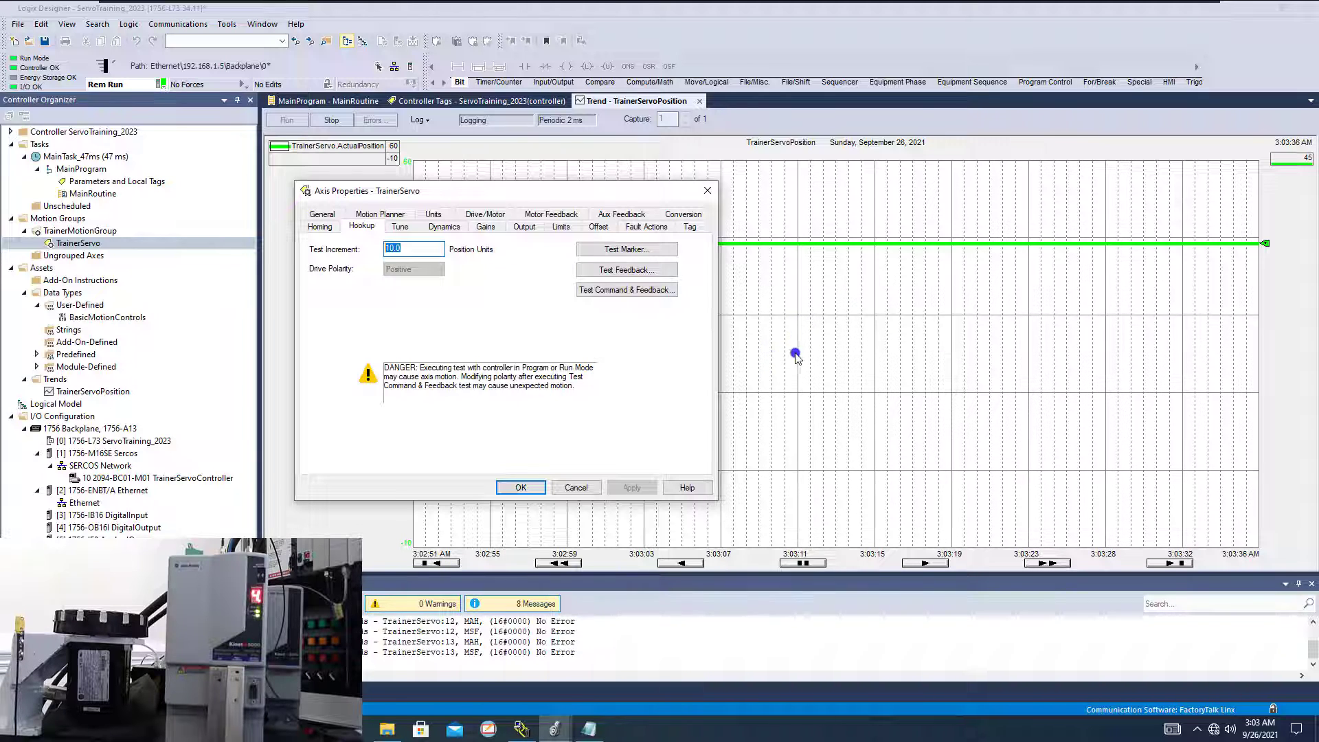
click(539, 488)
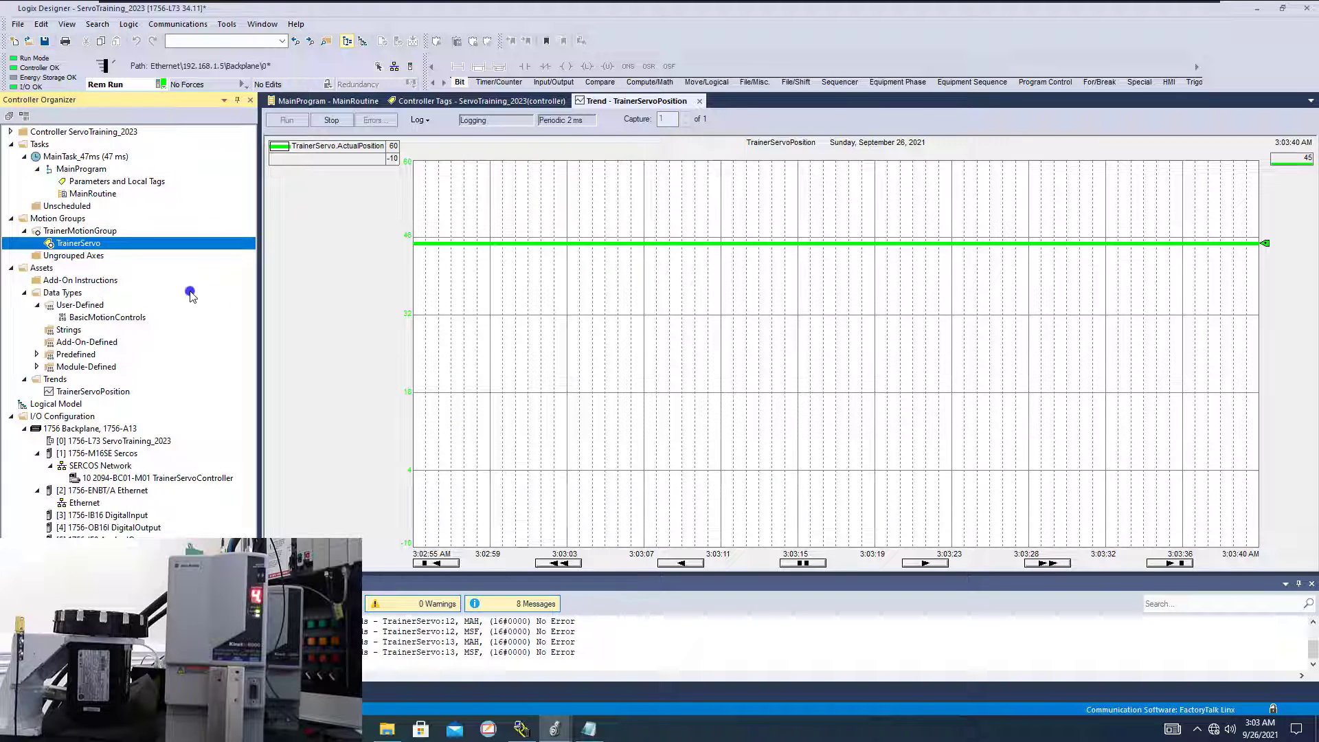
Step: Execute a Motion Servo On (MSO) direct command for the TrainerServo axis and close the direct commands
right_click(87, 246)
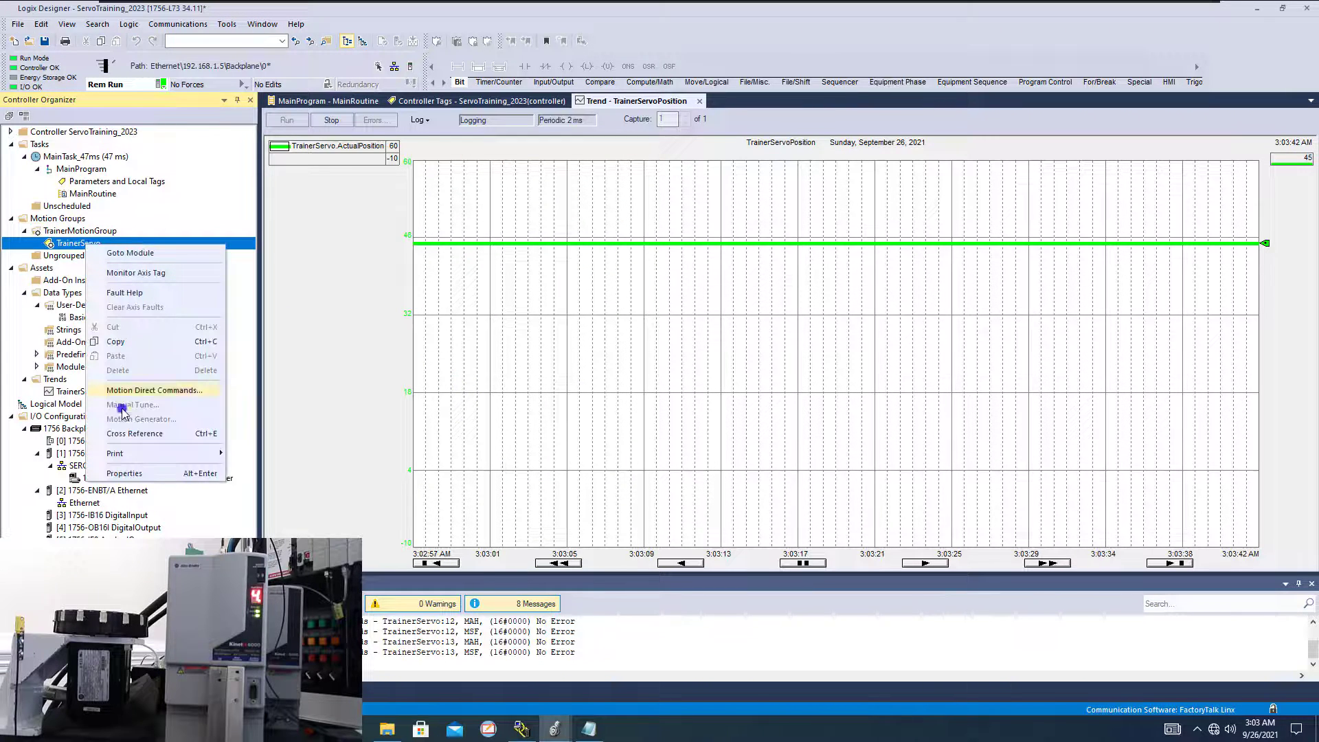
click(154, 390)
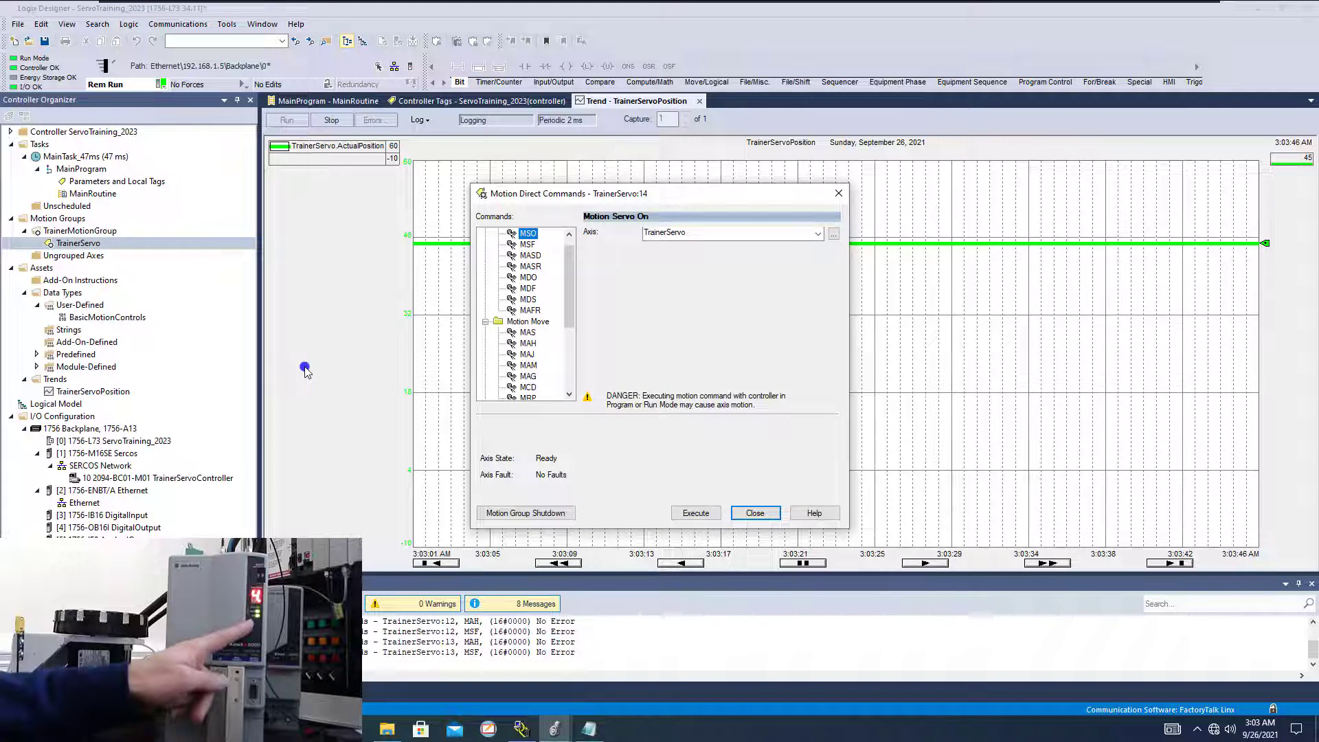
click(695, 513)
click(753, 513)
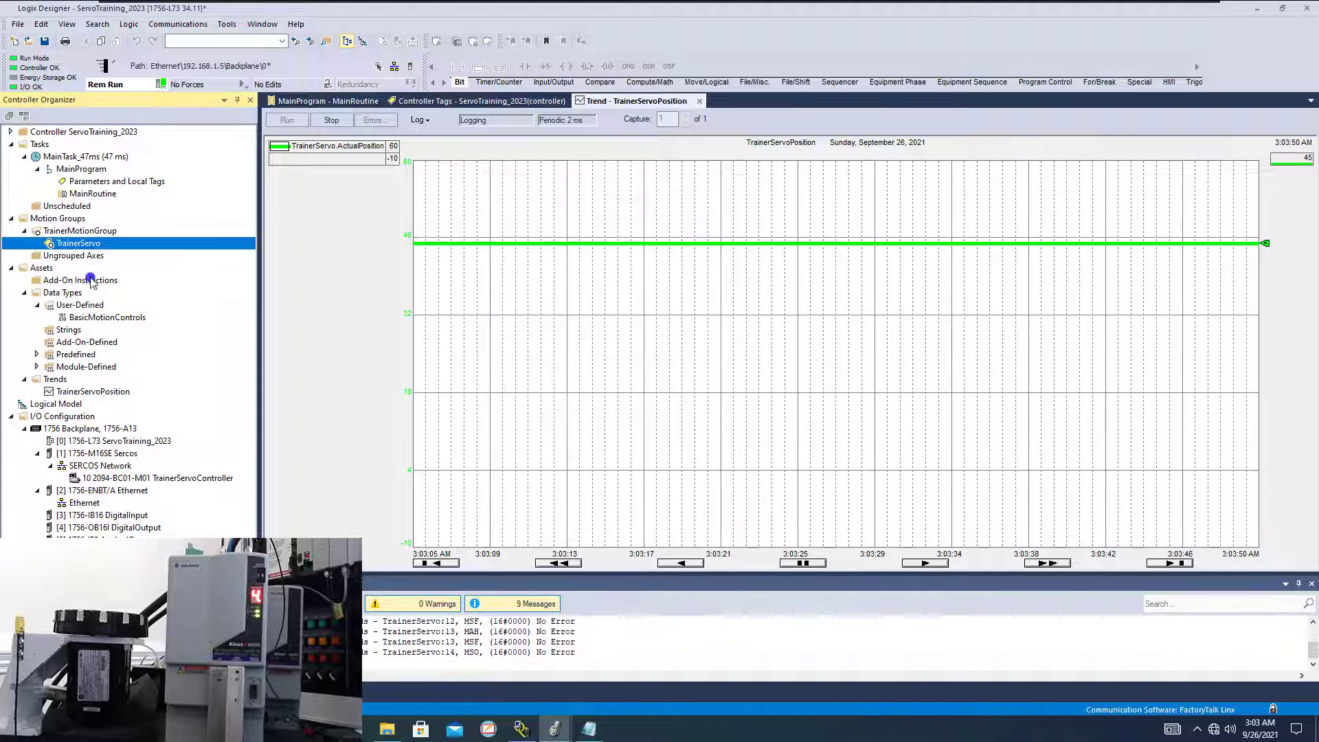
Step: Reopen the TrainerServo axis properties and check the availability of the hookup tests with the servo on
right_click(79, 245)
key(Escape)
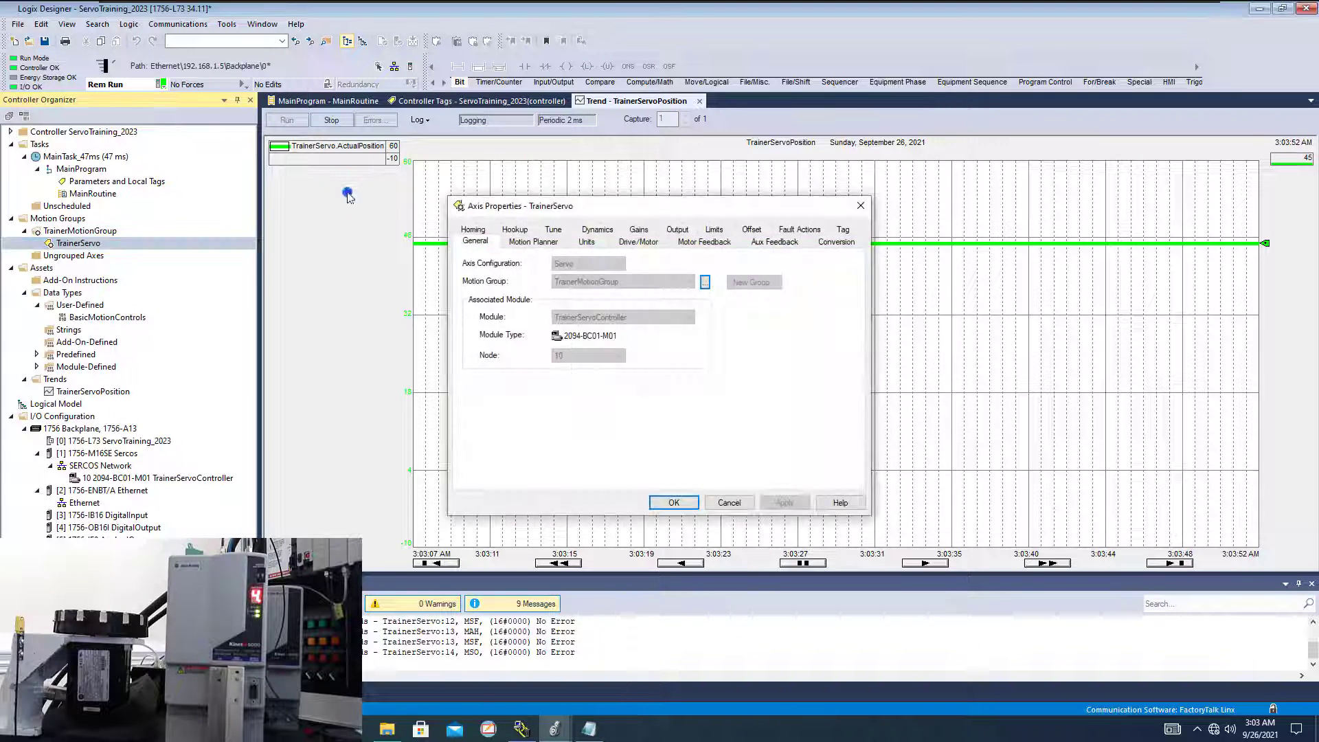
click(515, 241)
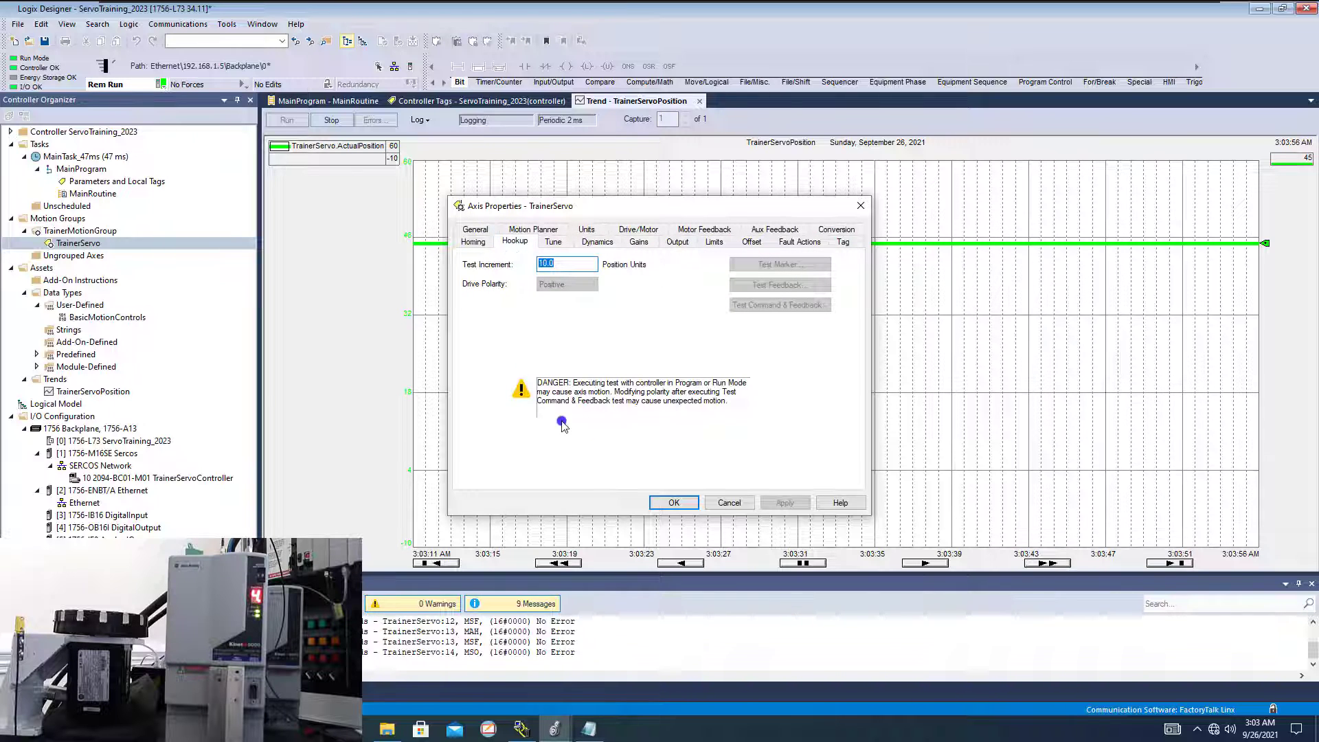
Step: Execute a Motion Servo Off (MSF) direct command for the TrainerServo axis and close the direct commands
right_click(80, 244)
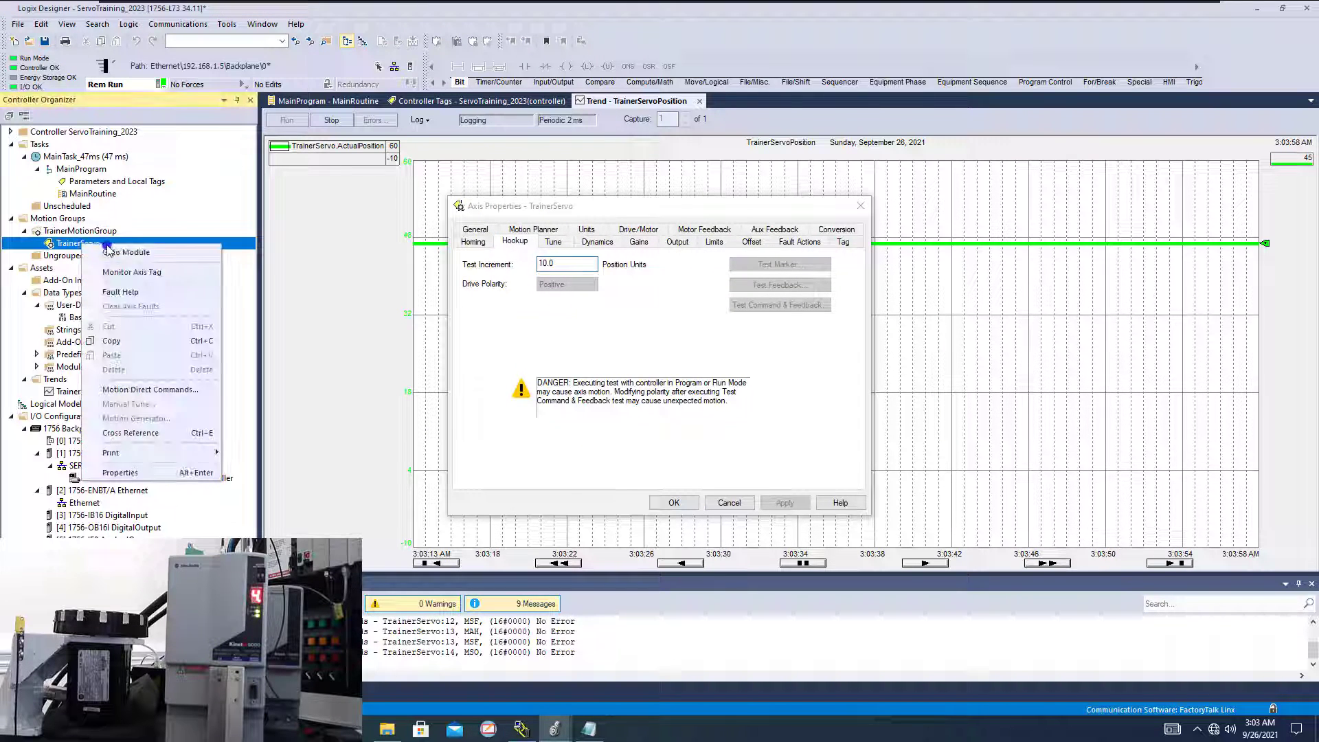
click(142, 390)
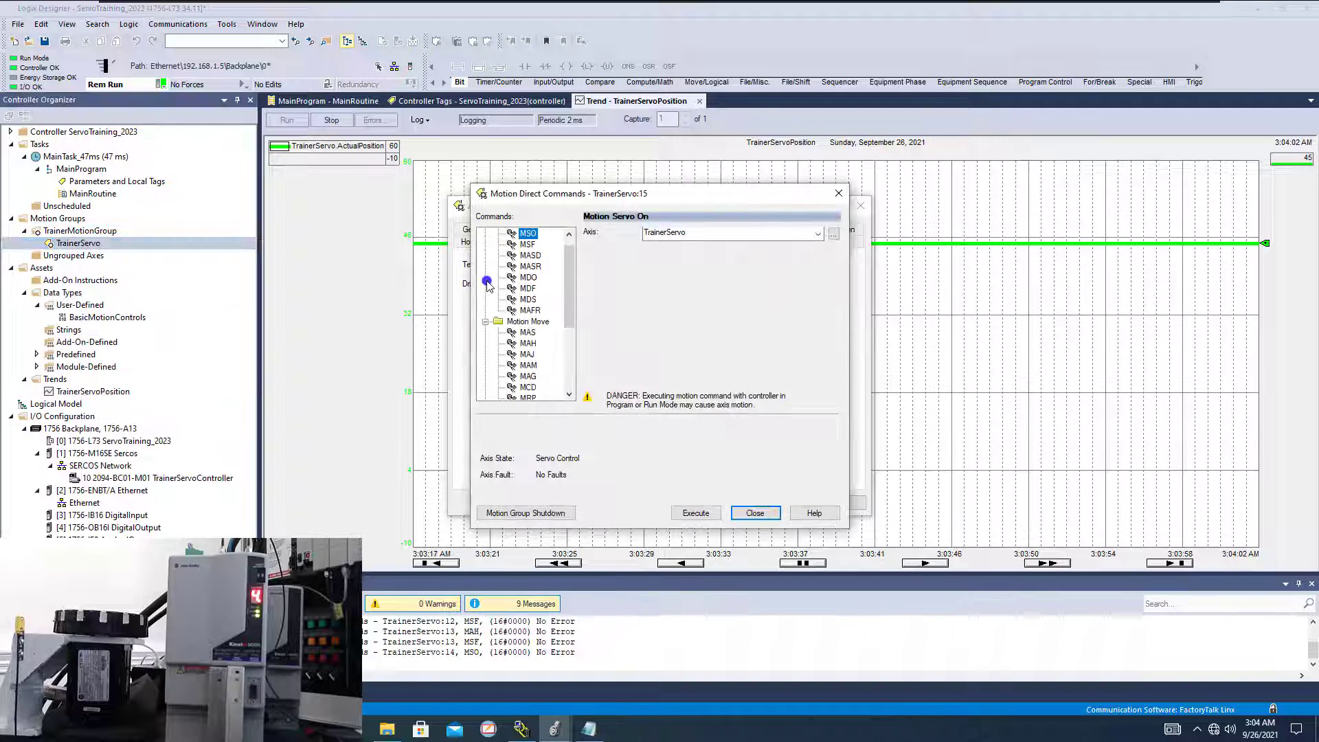
click(527, 245)
click(696, 513)
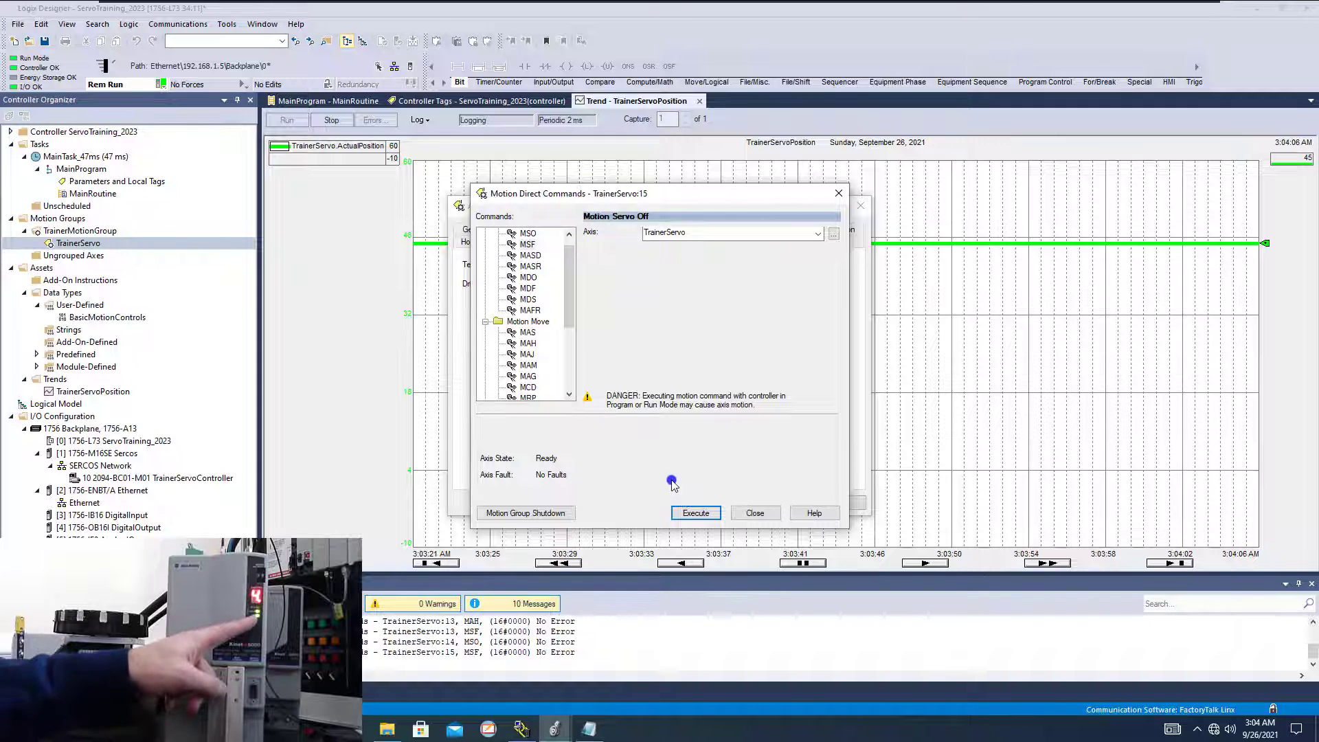
click(756, 513)
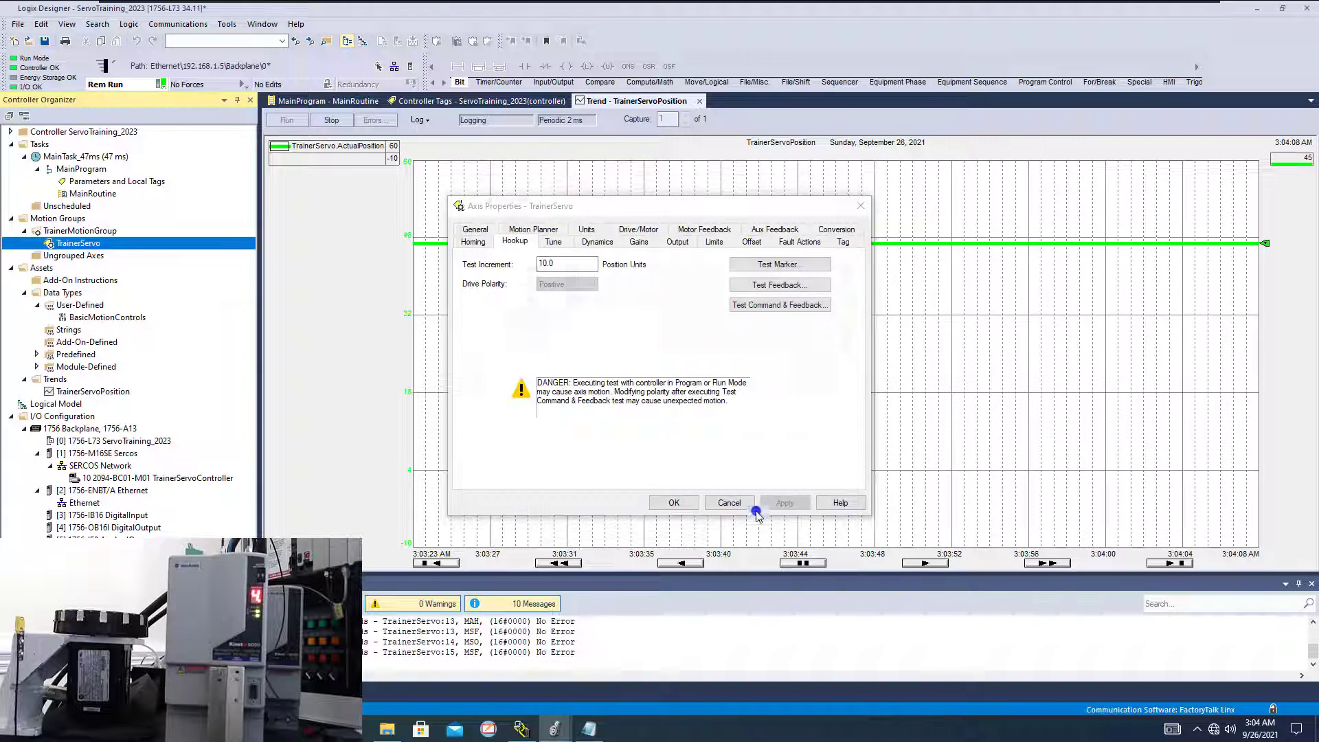
Step: Open MainRoutine beside the axis properties and examine the TrainerServo.ServoActionStatus contact on the MSO rung
drag(655, 208, 530, 204)
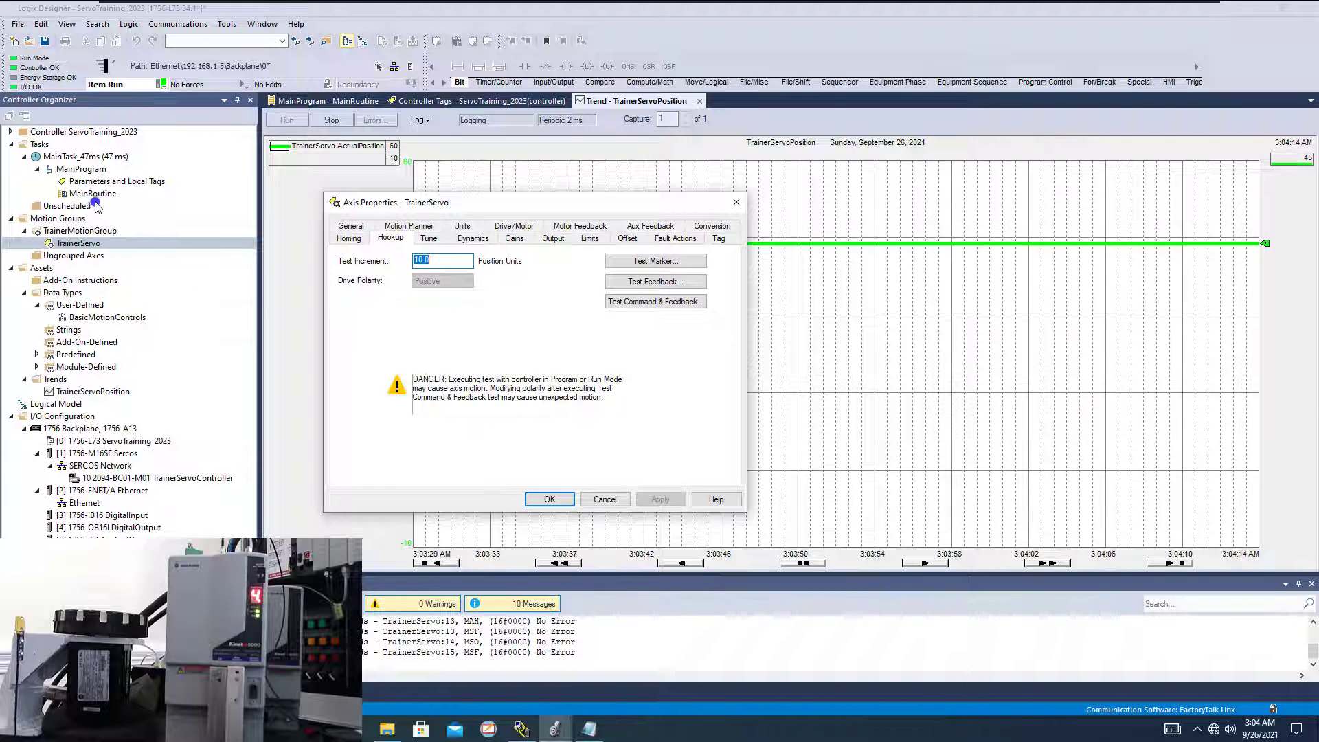
double_click(122, 197)
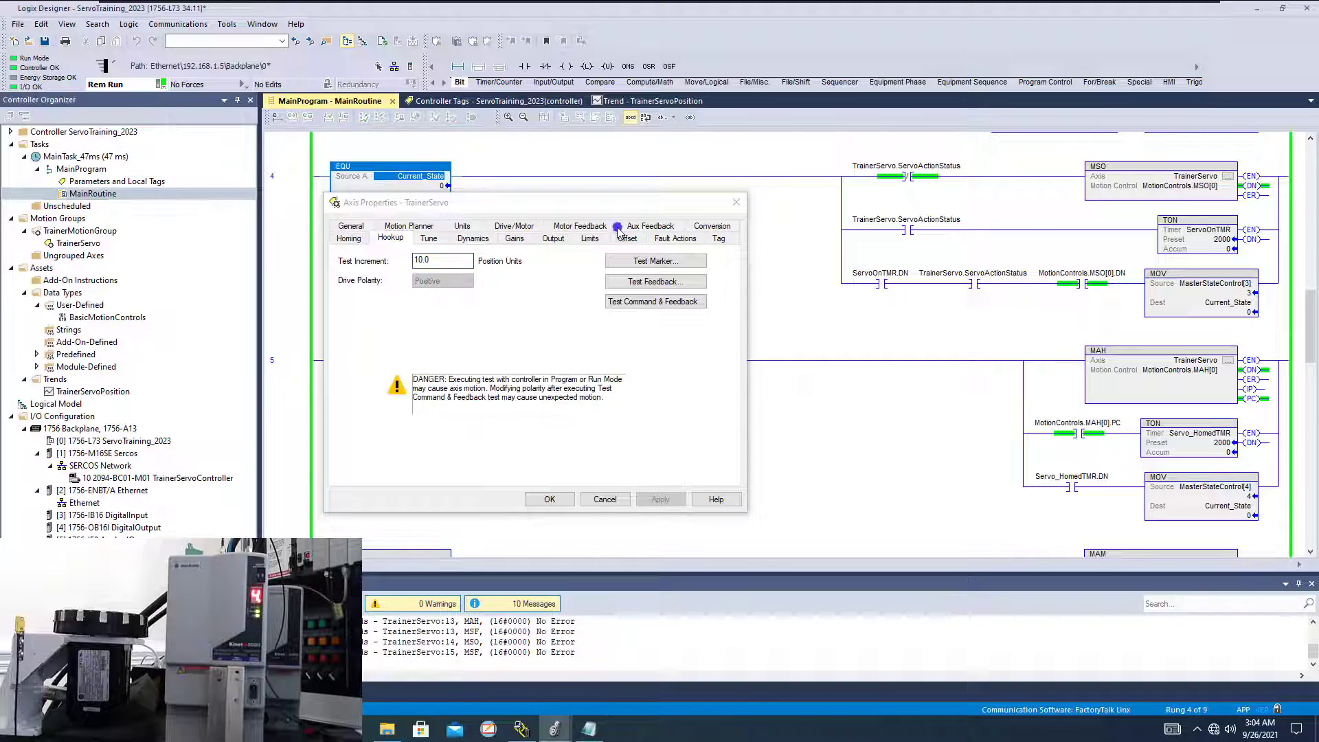
click(891, 231)
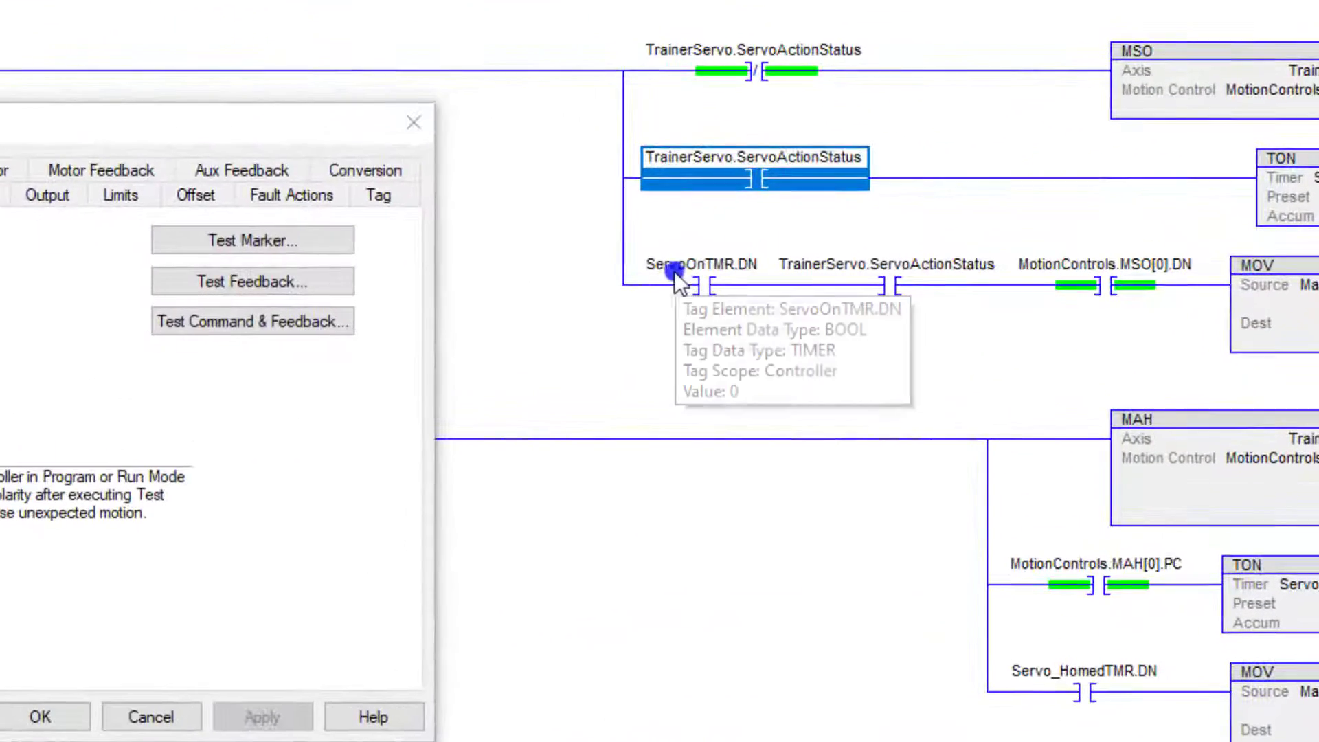